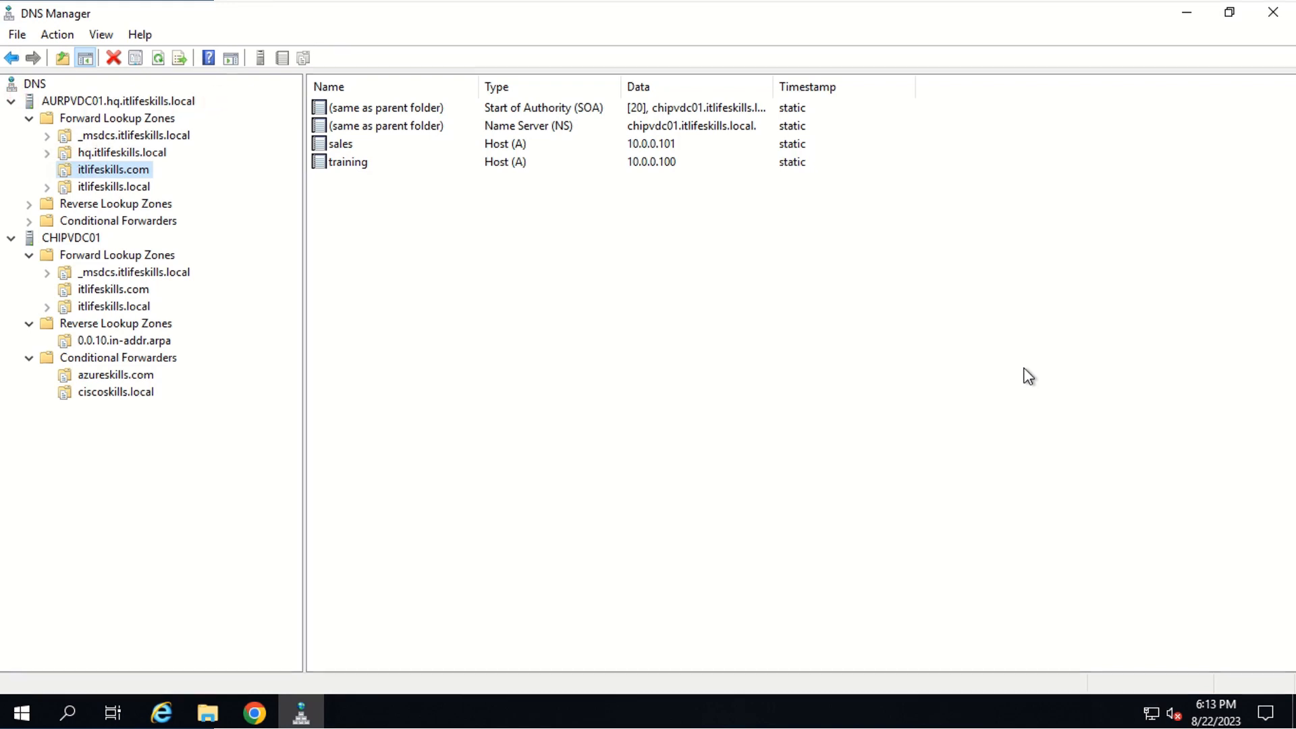
Delete the itlifeskills.com forward lookup zone from the AURPVDC01 server.
{"action": "right_click", "coordinate": [100, 174]}
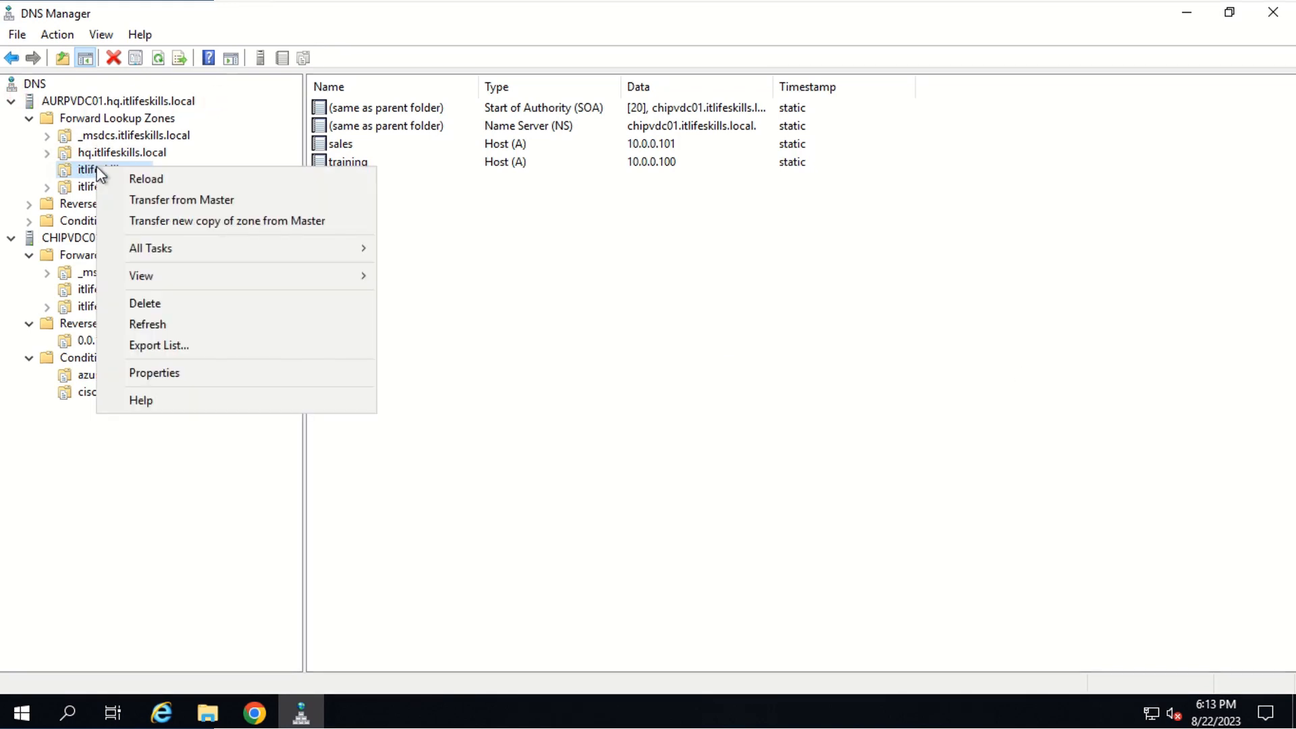
{"action": "left_click", "coordinate": [174, 303]}
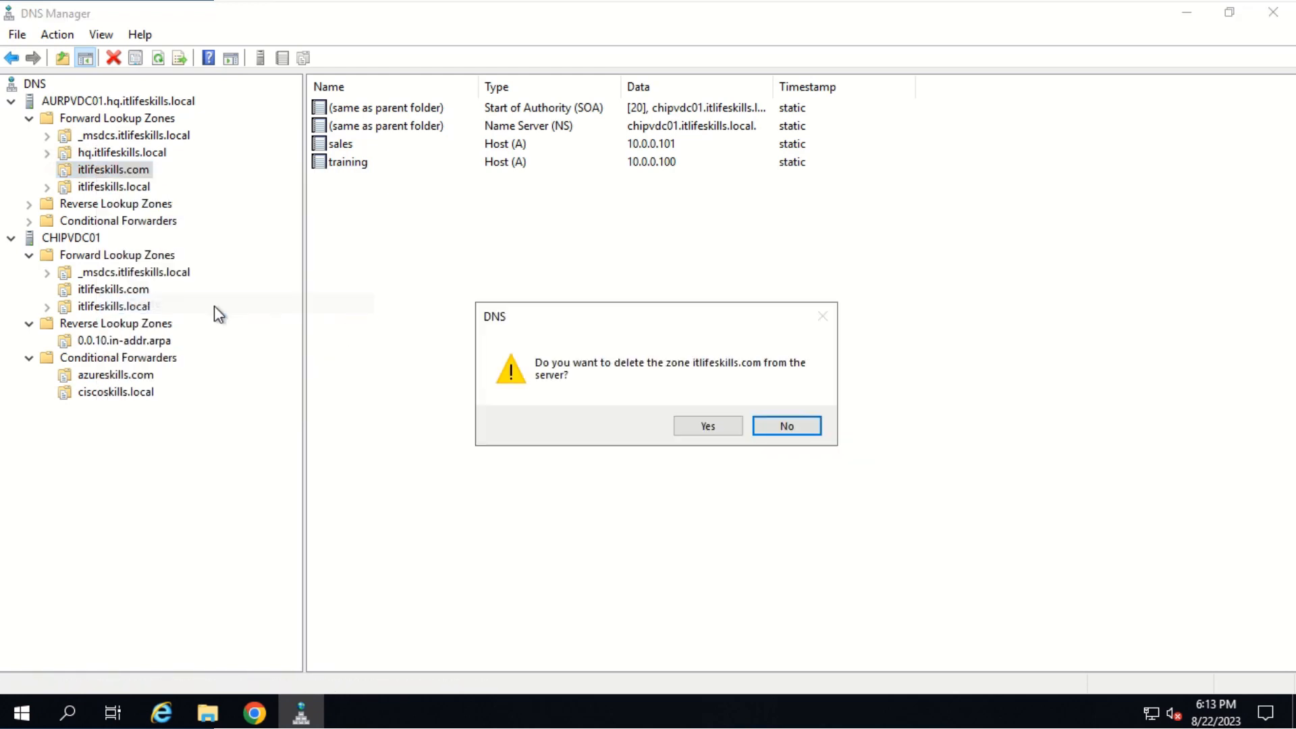
{"action": "left_click", "coordinate": [709, 426]}
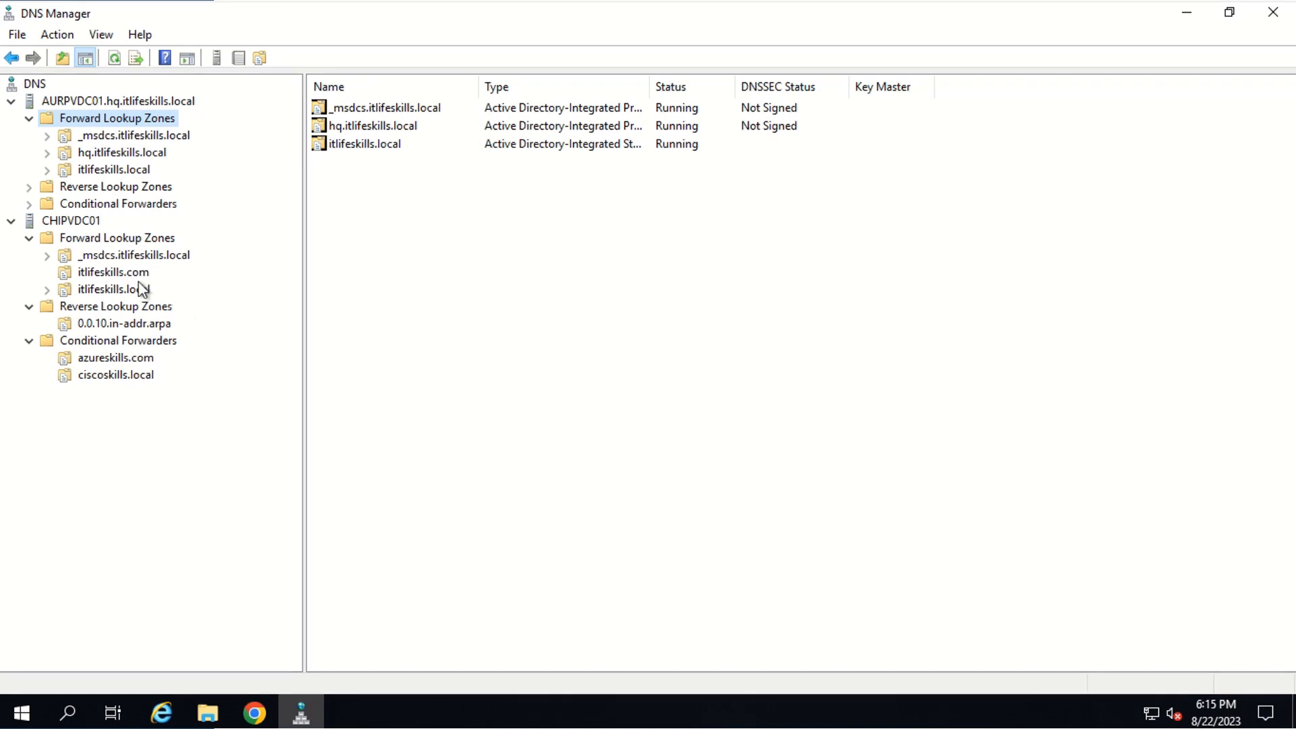
Set the replication scope of CHIPVDC01's itlifeskills.com zone to all DNS servers running on domain controllers in the itlifeskills.local forest.
{"action": "left_click", "coordinate": [133, 277]}
{"action": "right_click", "coordinate": [133, 275]}
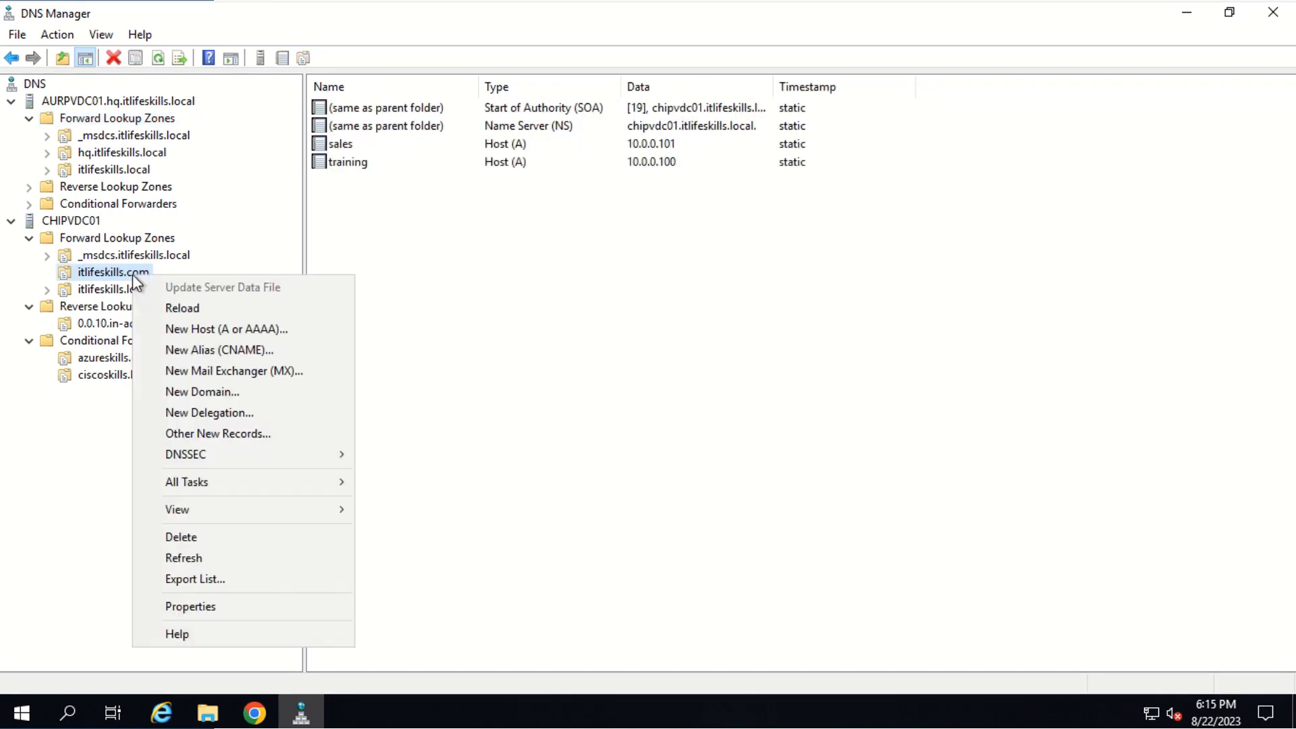
{"action": "left_click", "coordinate": [217, 605]}
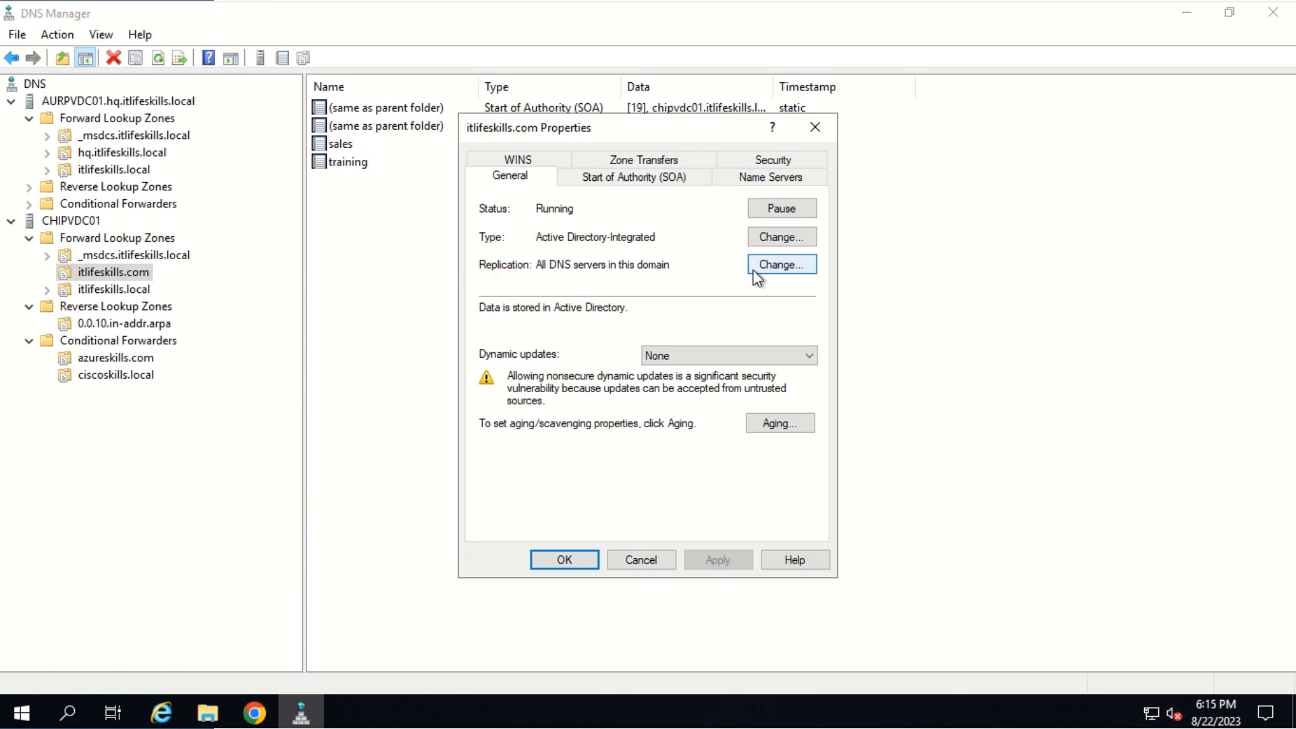
{"action": "left_click", "coordinate": [771, 265]}
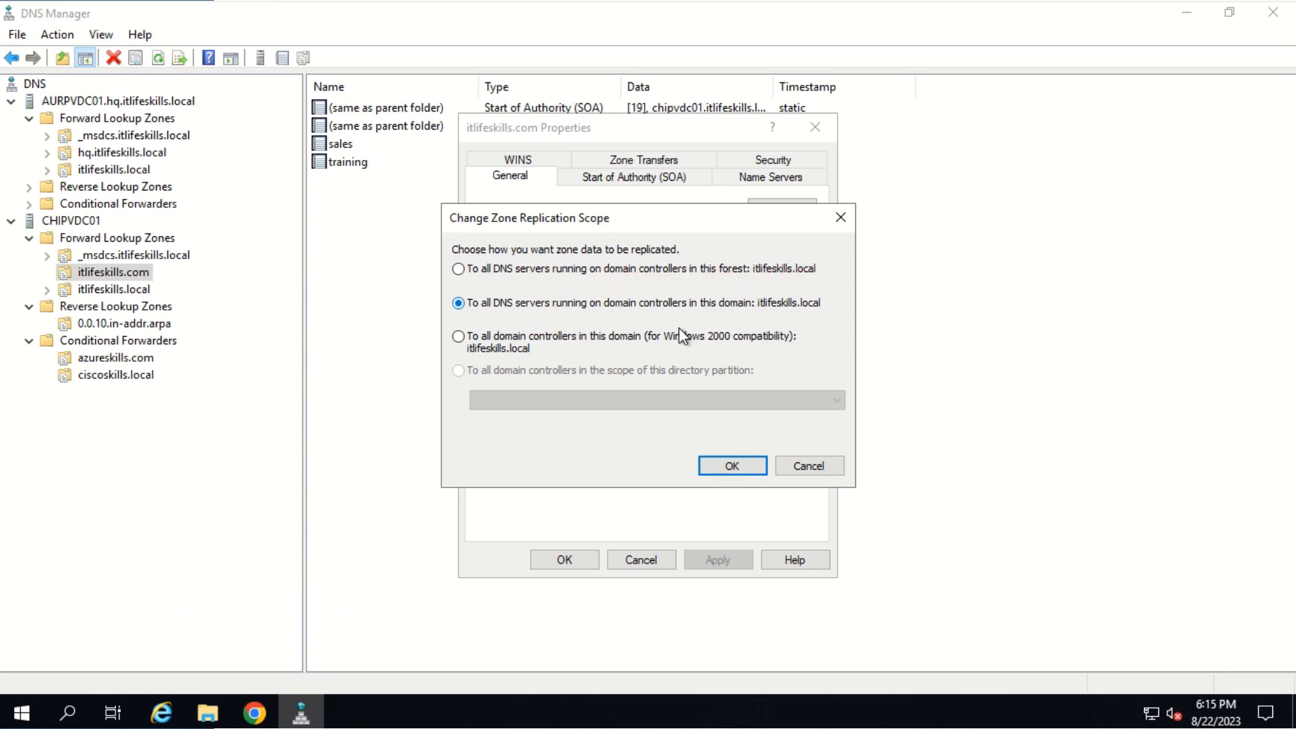
{"action": "left_click", "coordinate": [606, 270]}
{"action": "left_click", "coordinate": [730, 467]}
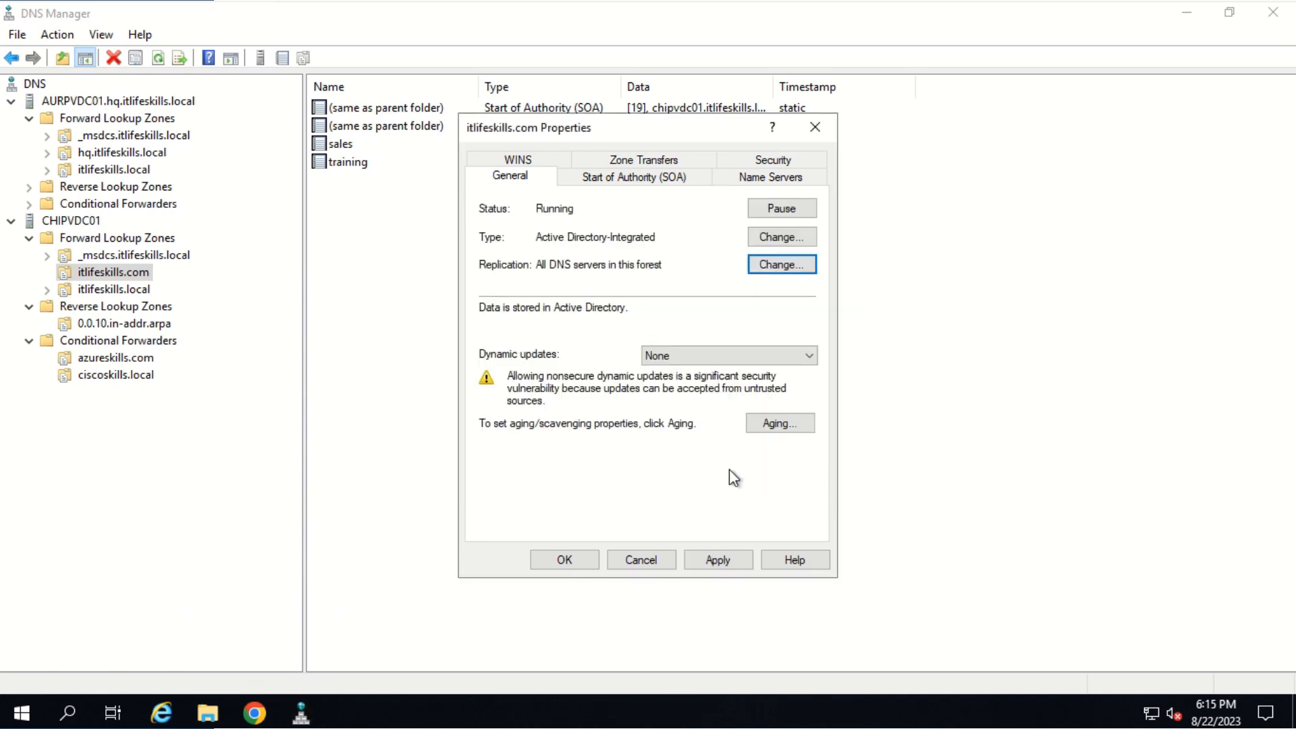
{"action": "left_click", "coordinate": [557, 567]}
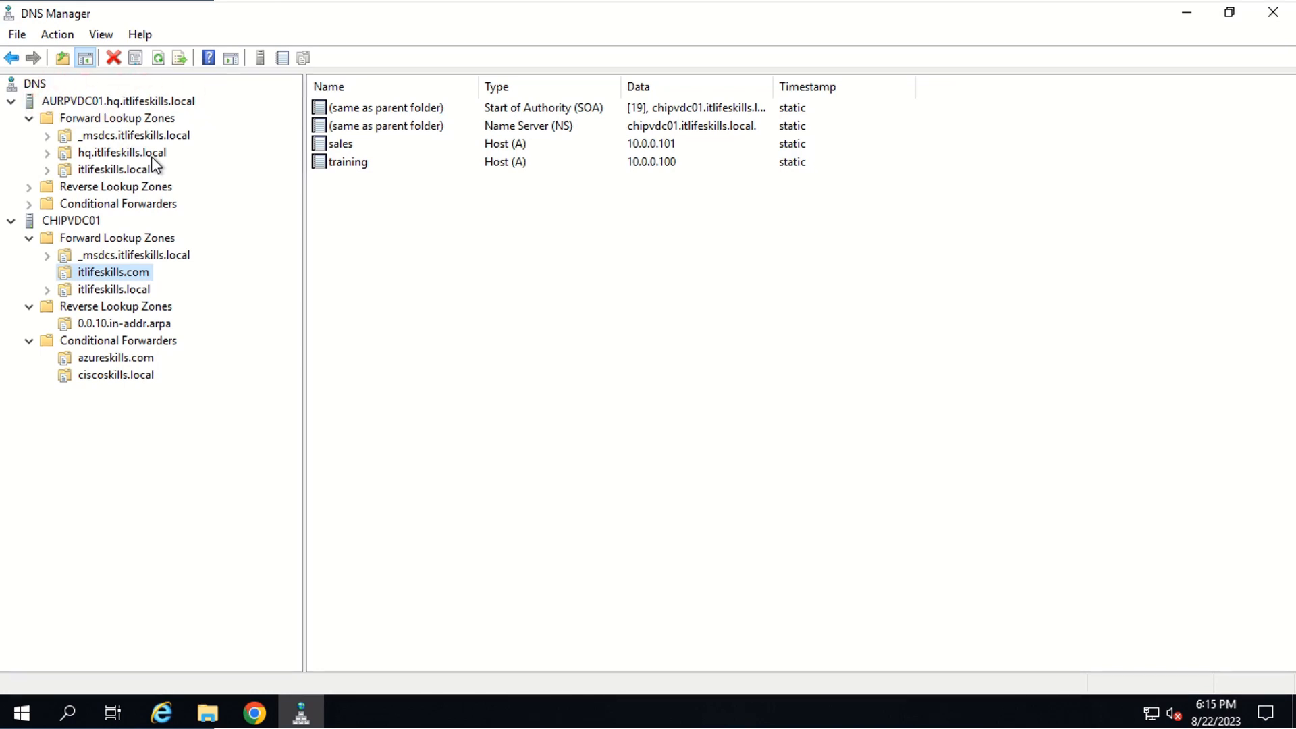
Refresh the forward lookup zones on AURPVDC01 and display the records of the itlifeskills.com zone.
{"action": "right_click", "coordinate": [129, 119]}
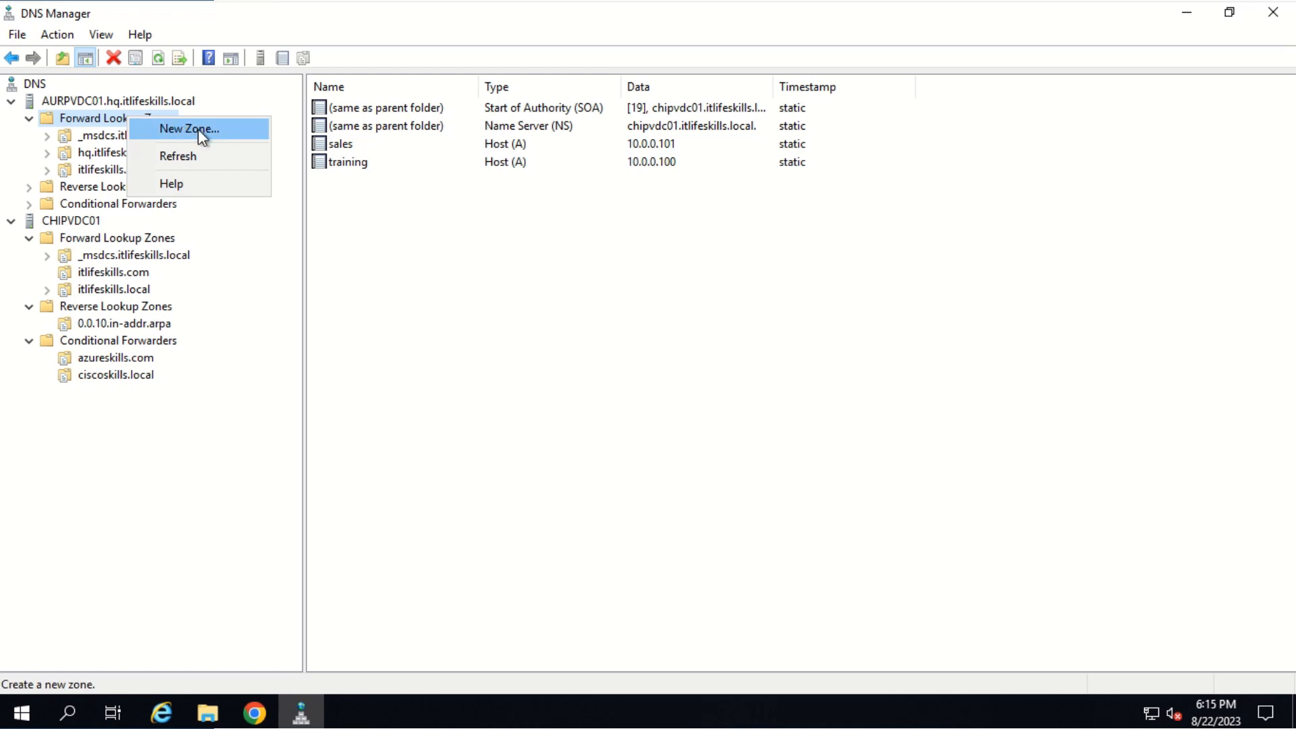
{"action": "left_click", "coordinate": [192, 165]}
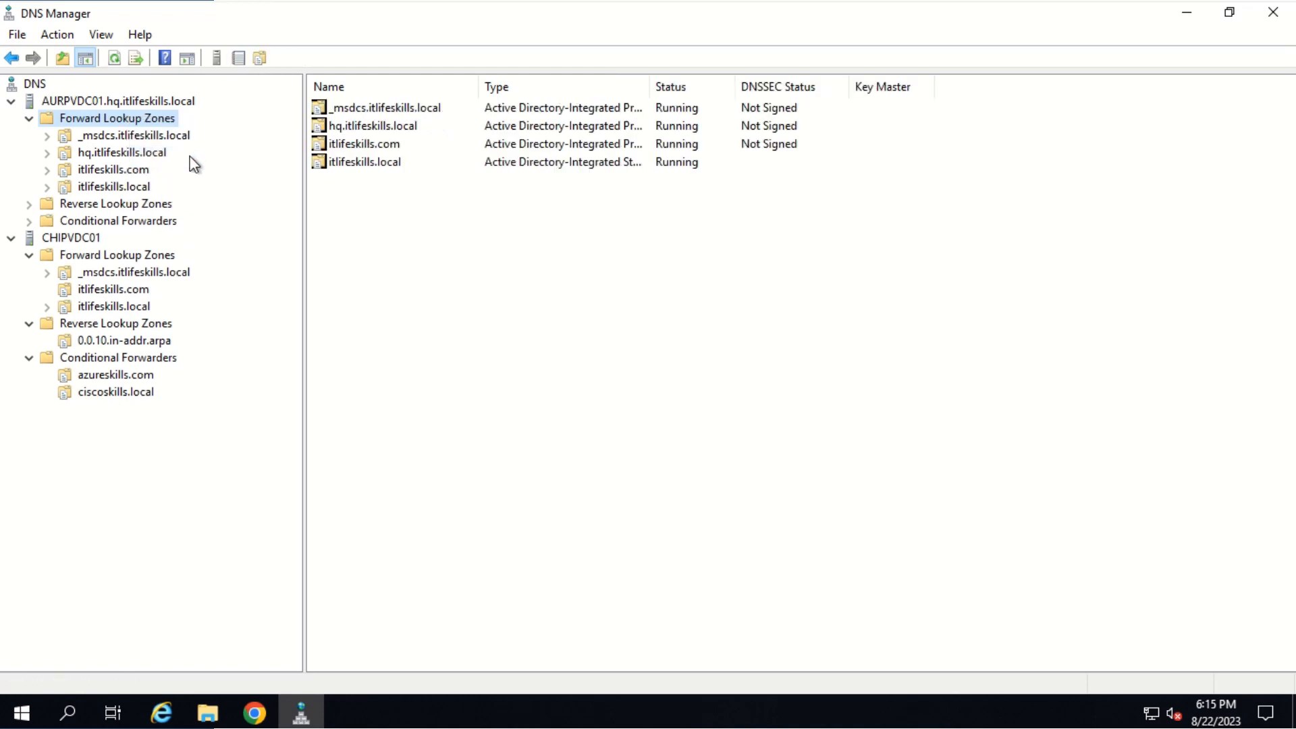
{"action": "left_click", "coordinate": [132, 174]}
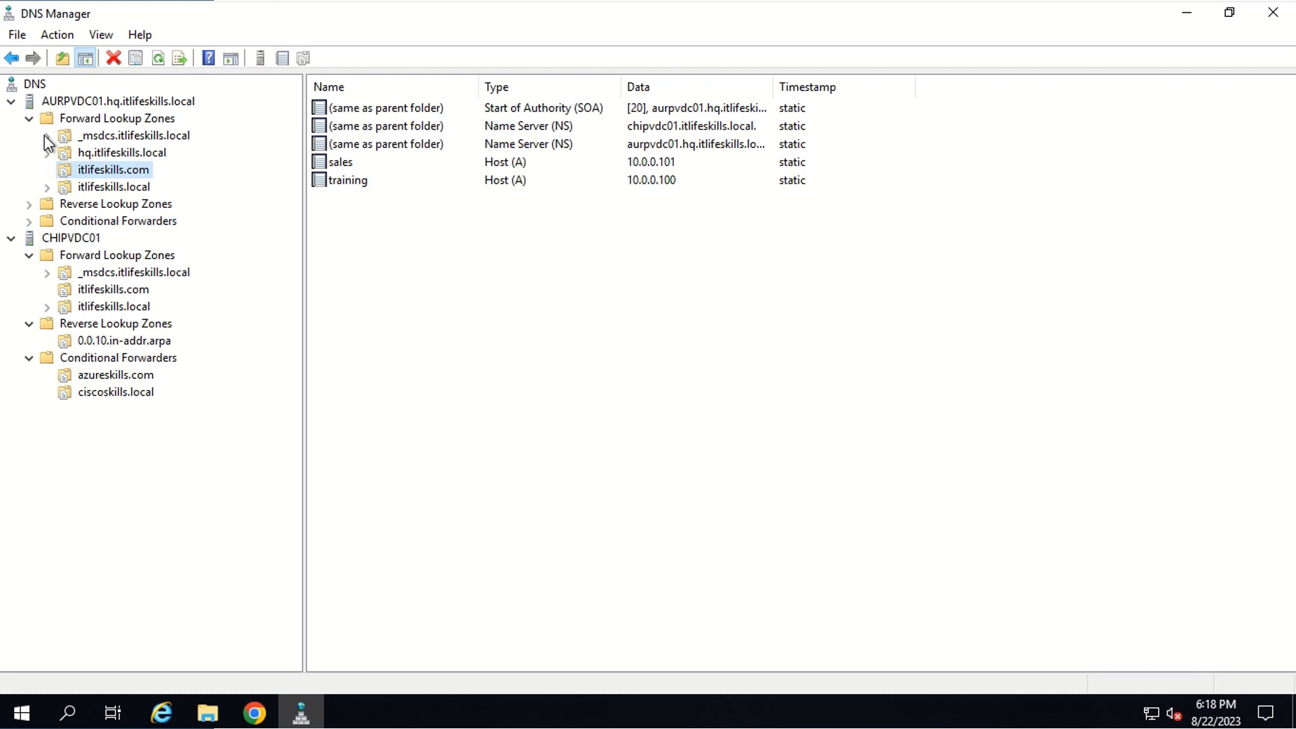
Review the replication scope of AURPVDC01's itlifeskills.com zone and inspect its chipvdc01 name server record.
{"action": "right_click", "coordinate": [88, 167]}
{"action": "left_click", "coordinate": [180, 498]}
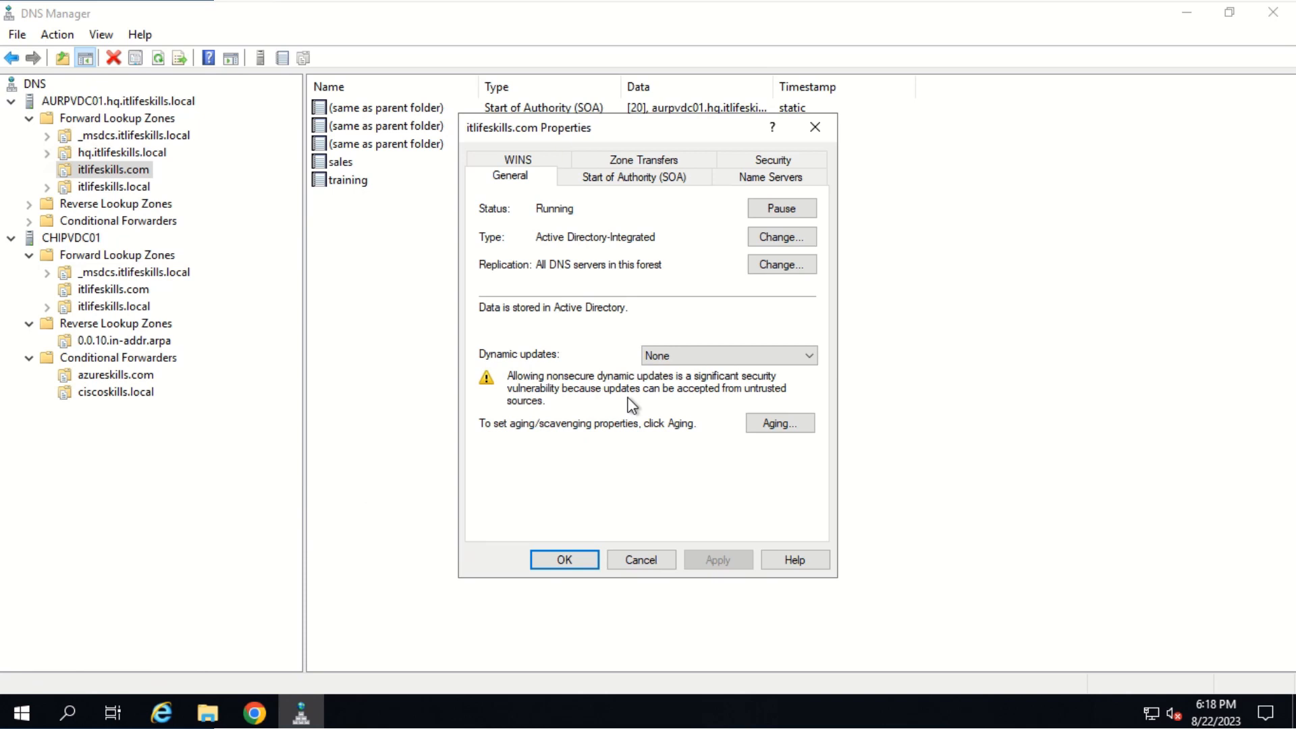
{"action": "left_click", "coordinate": [782, 264]}
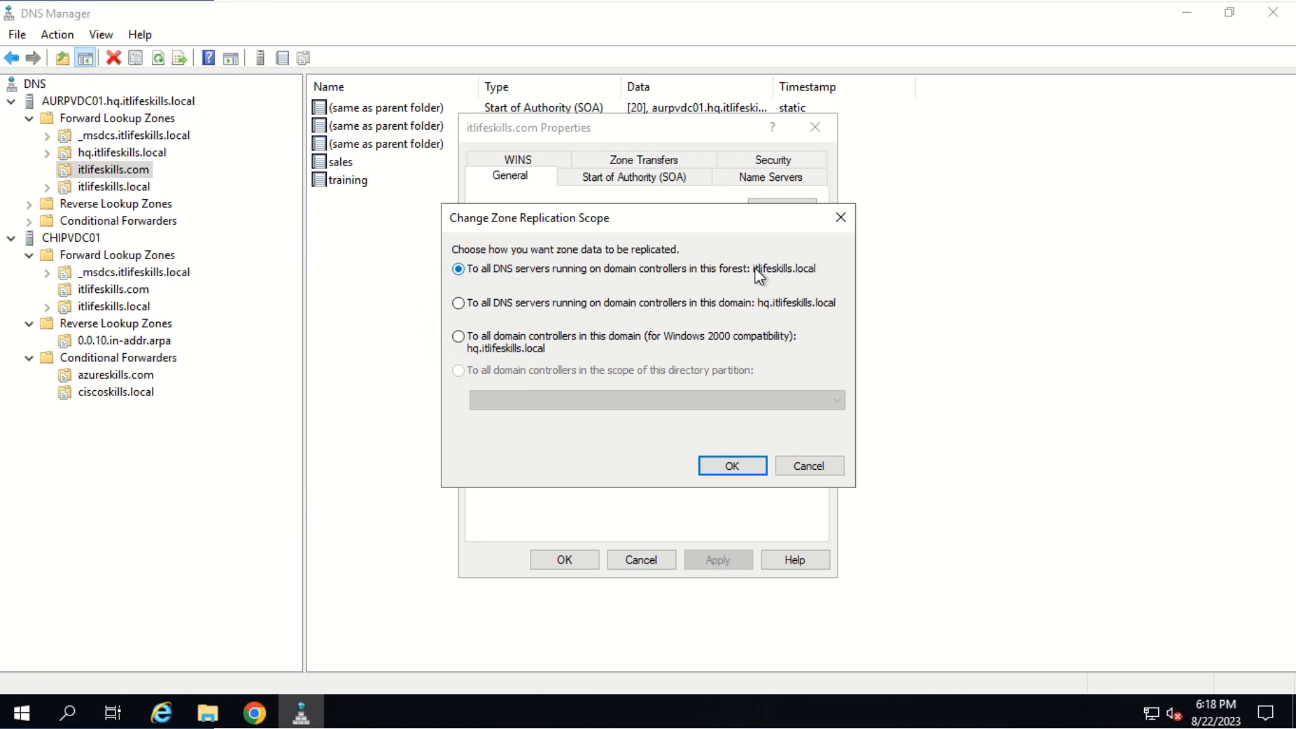
{"action": "left_click", "coordinate": [727, 465]}
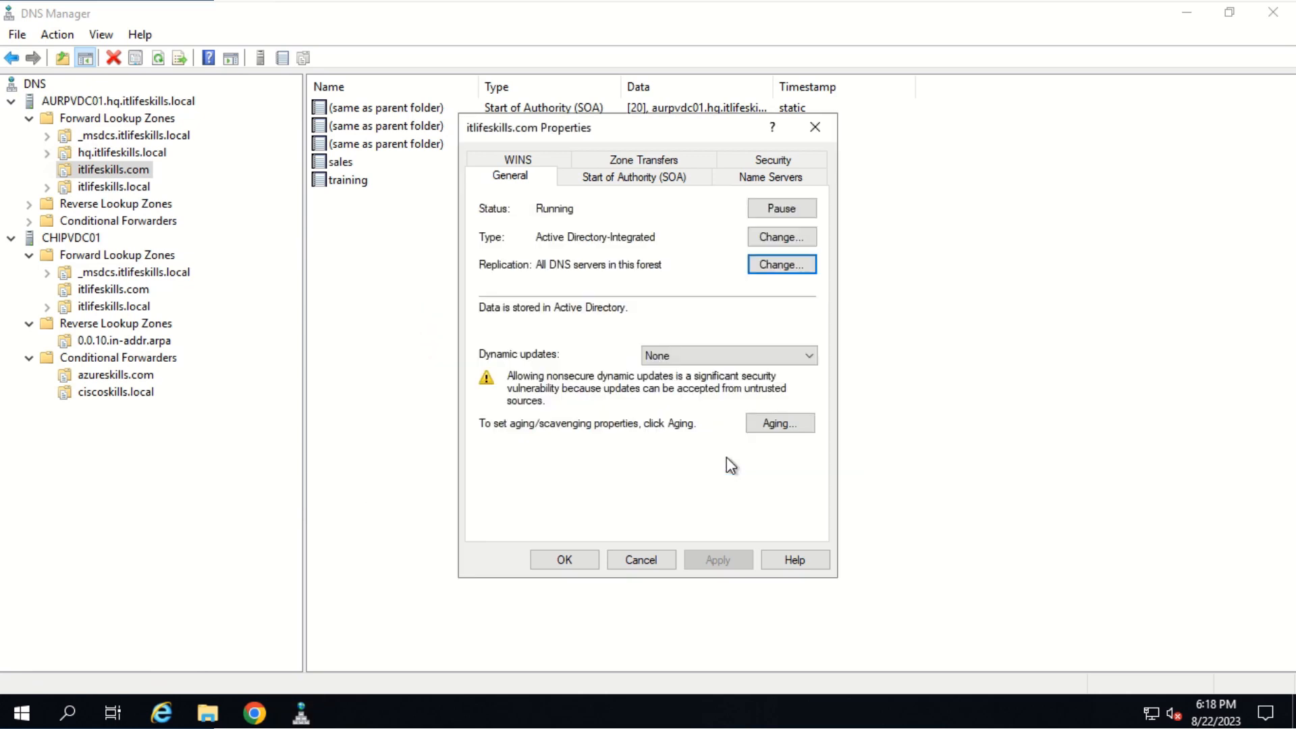
{"action": "left_click", "coordinate": [566, 559]}
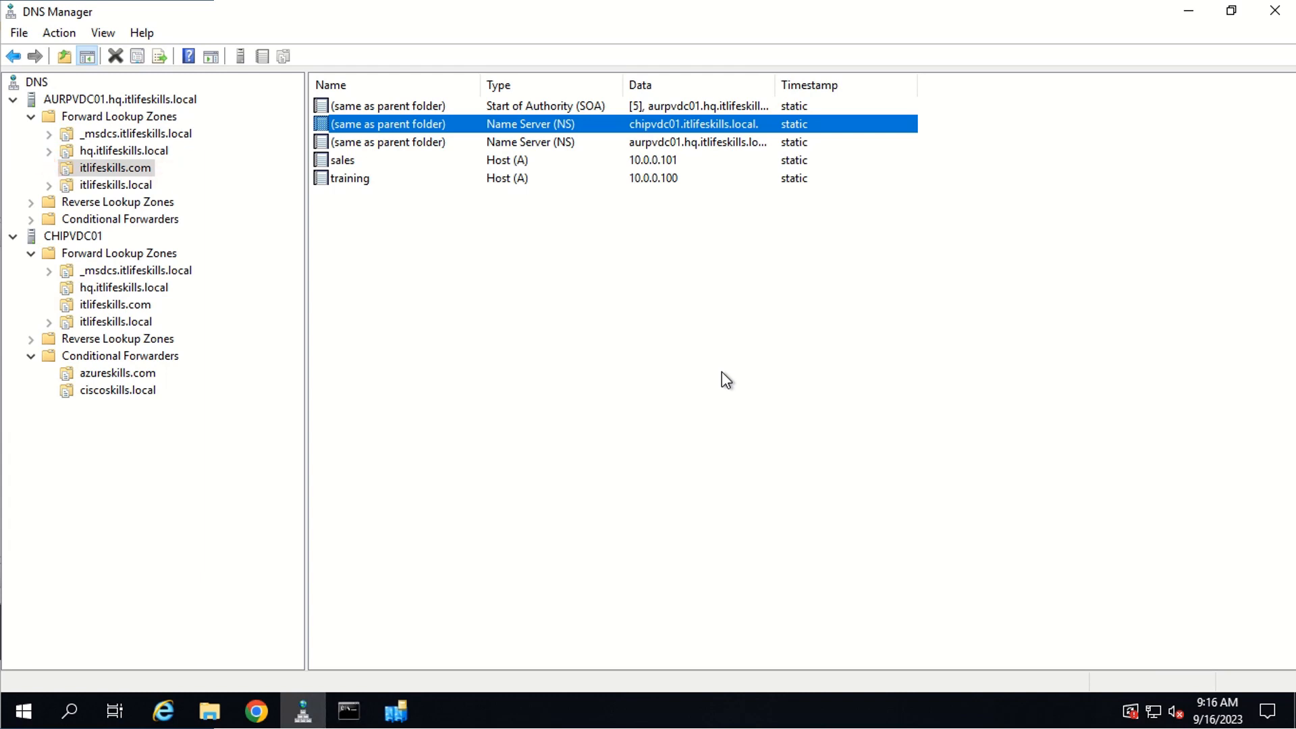
{"action": "double_click", "coordinate": [654, 124]}
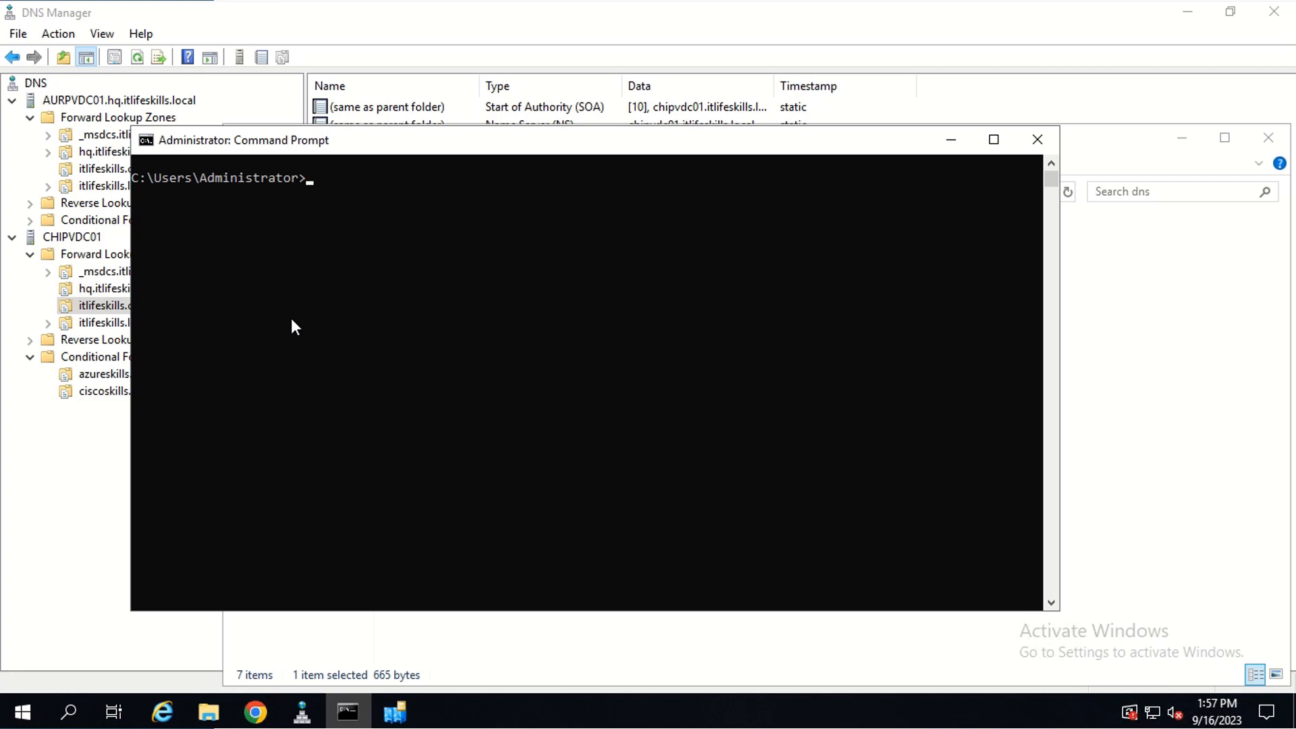
Check the server's computer name with the hostname command in Command Prompt, then minimize the window.
{"action": "left_click", "coordinate": [292, 319]}
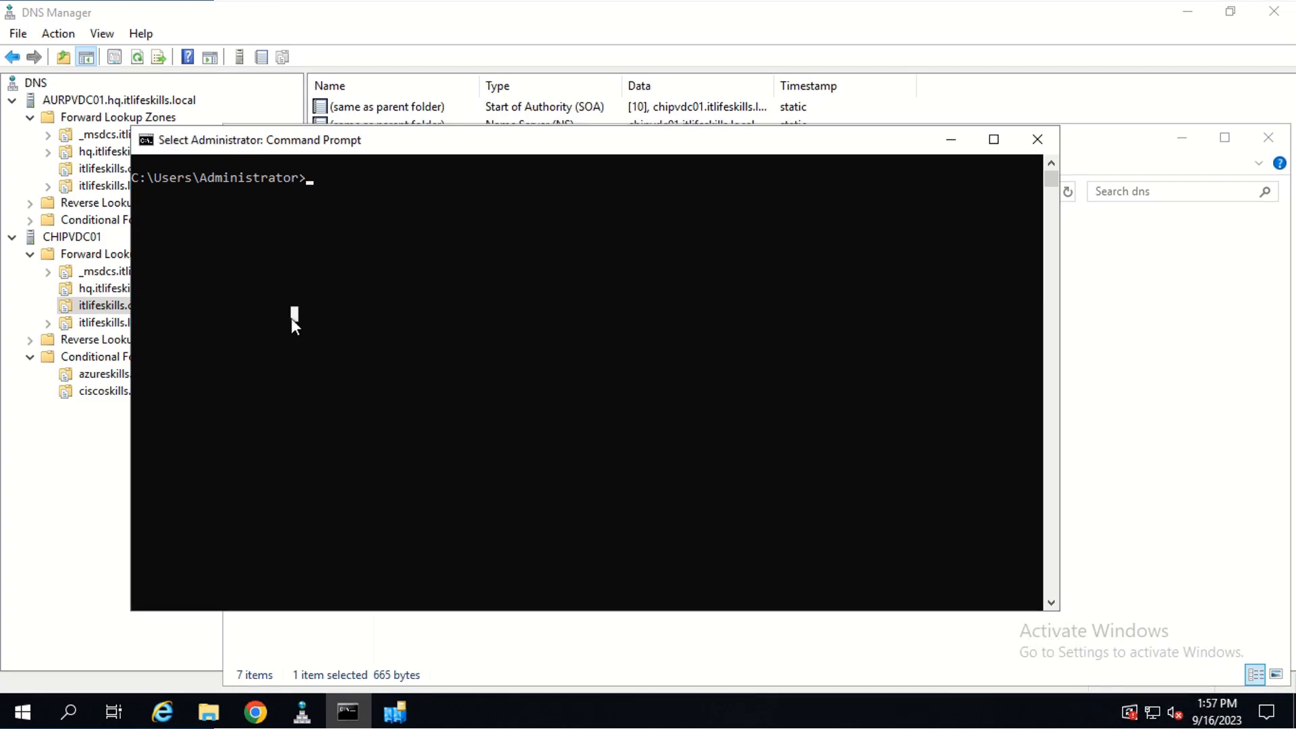
{"action": "type", "text": "hostname"}
{"action": "key", "text": "Return"}
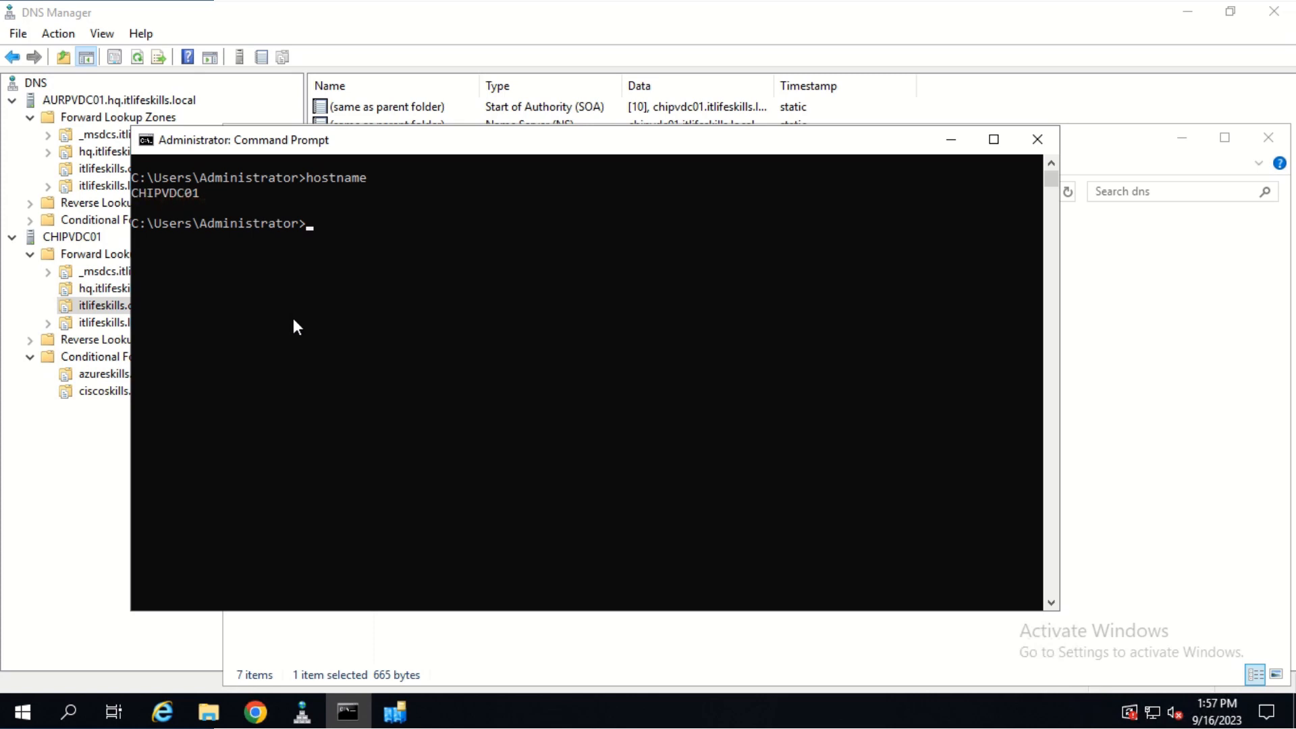
{"action": "left_click", "coordinate": [947, 143]}
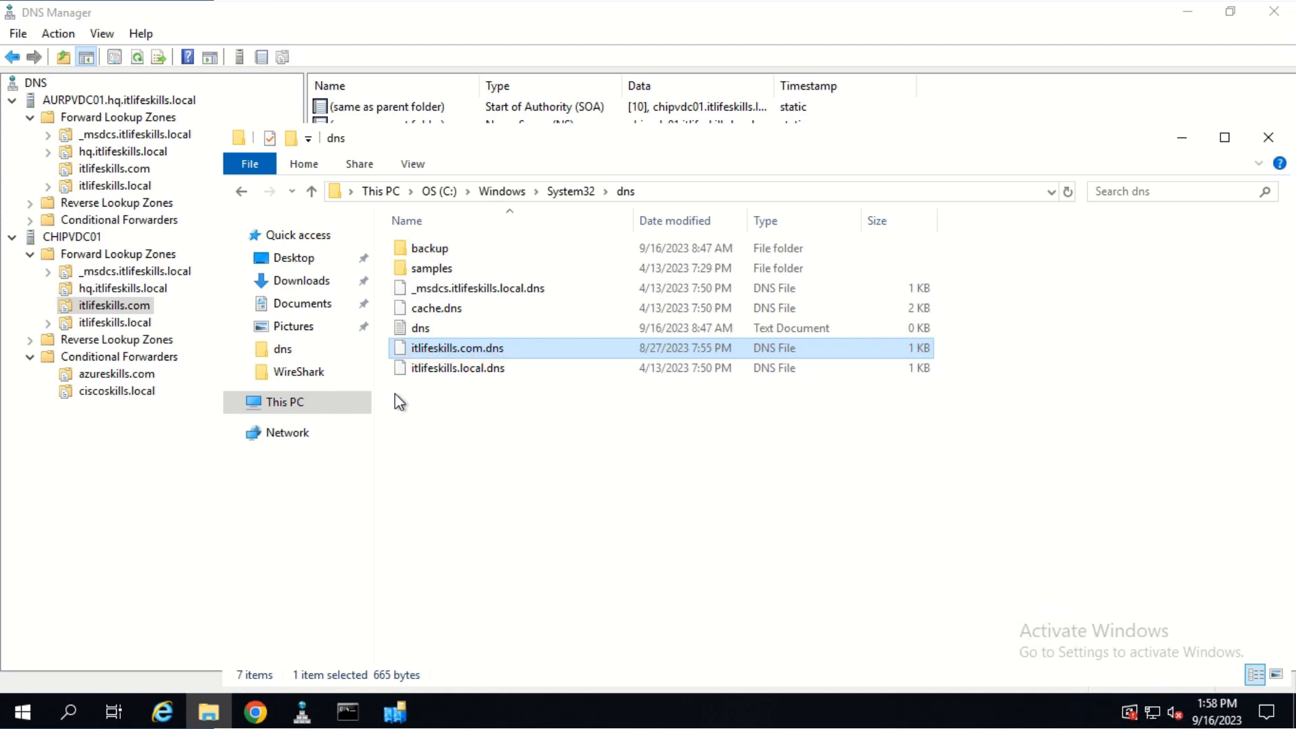
Delete the itlifeskills.com.dns file from the System32 dns folder and minimize the folder window.
{"action": "right_click", "coordinate": [464, 352]}
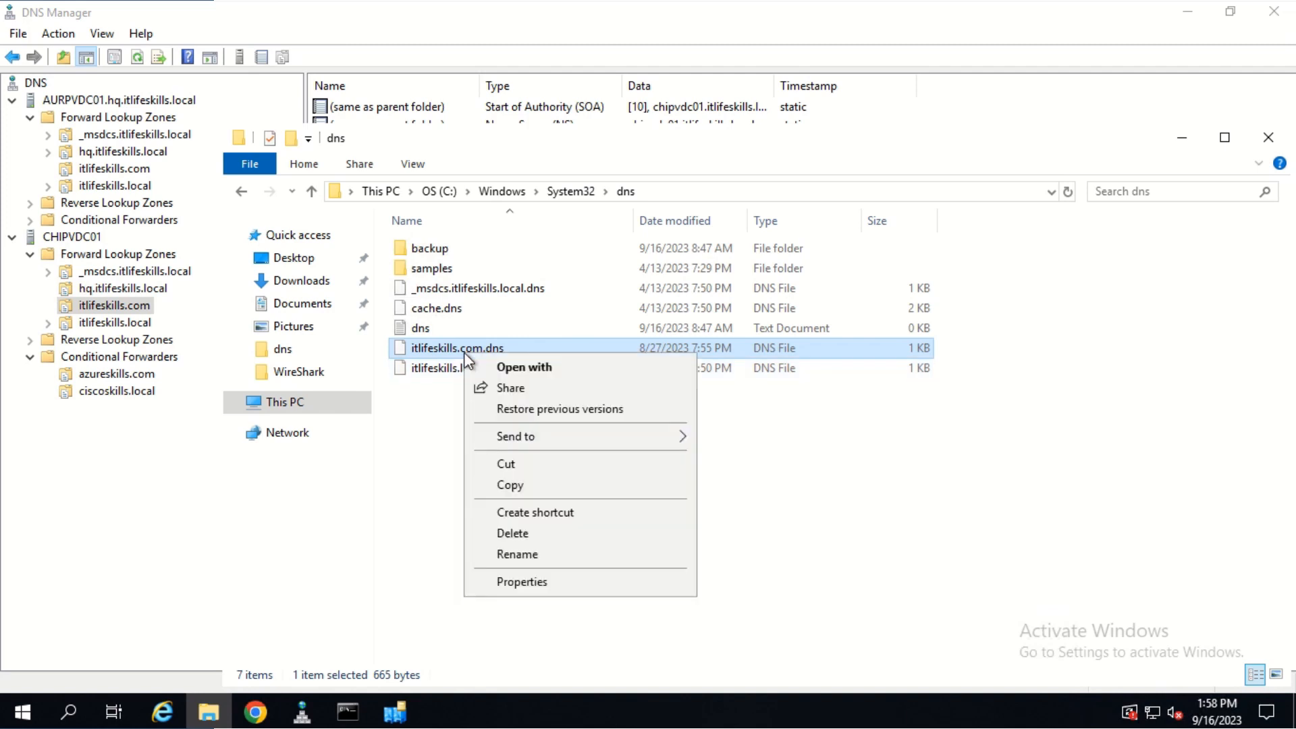
{"action": "left_click", "coordinate": [513, 532]}
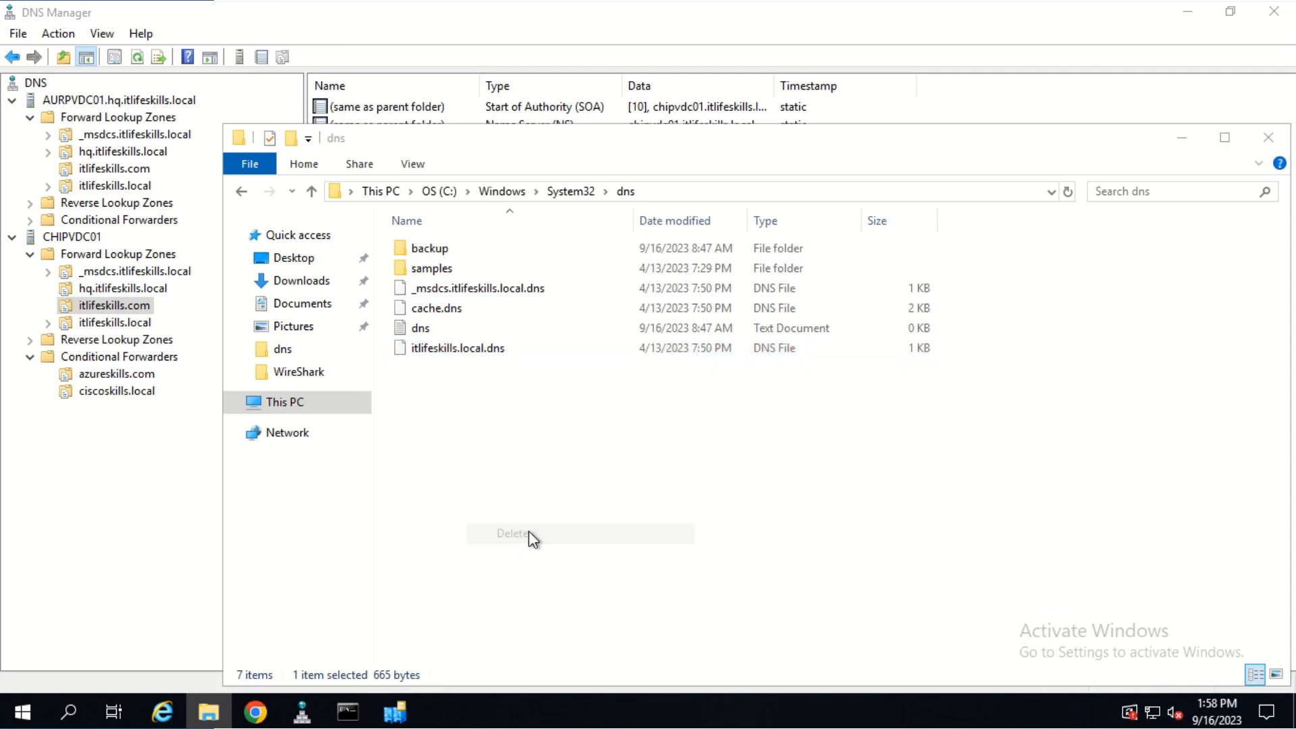
{"action": "left_click", "coordinate": [1181, 138]}
Display the itlifeskills.com zone on CHIPVDC01 and refresh its records.
{"action": "left_click", "coordinate": [110, 323]}
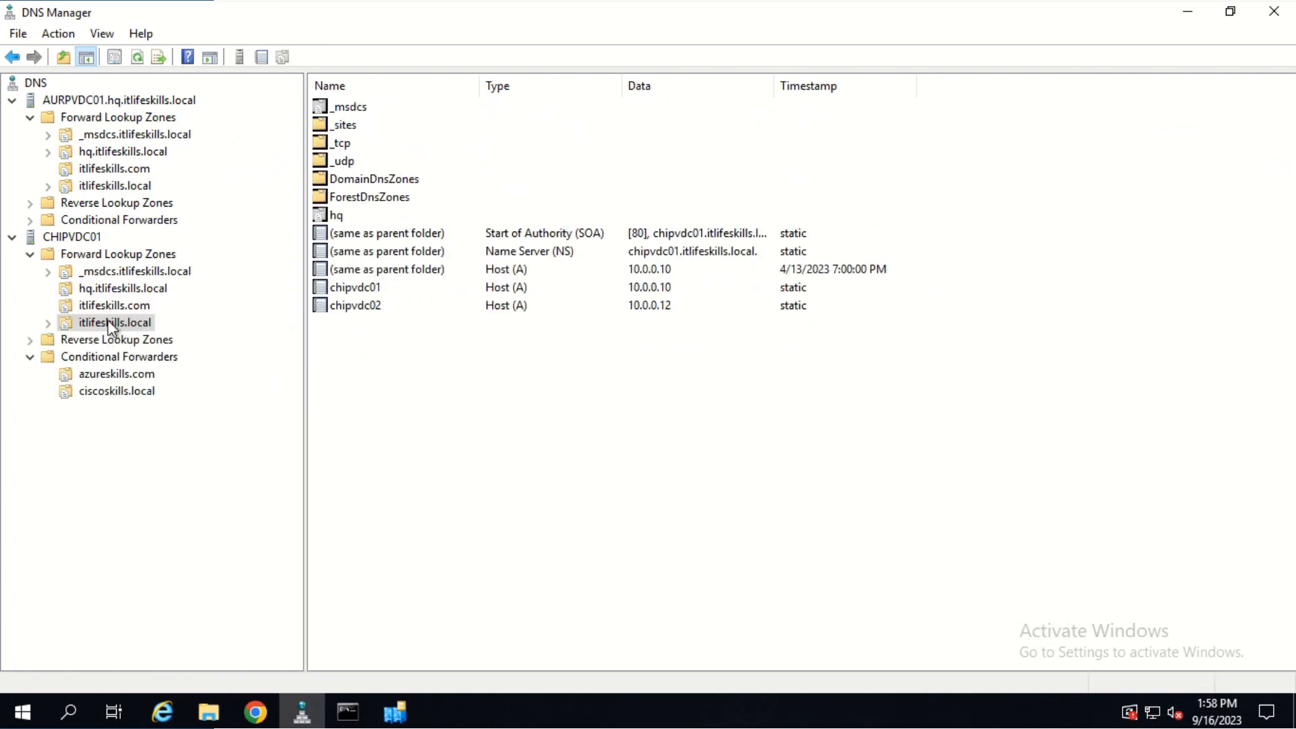
{"action": "left_click", "coordinate": [115, 307]}
{"action": "right_click", "coordinate": [468, 354]}
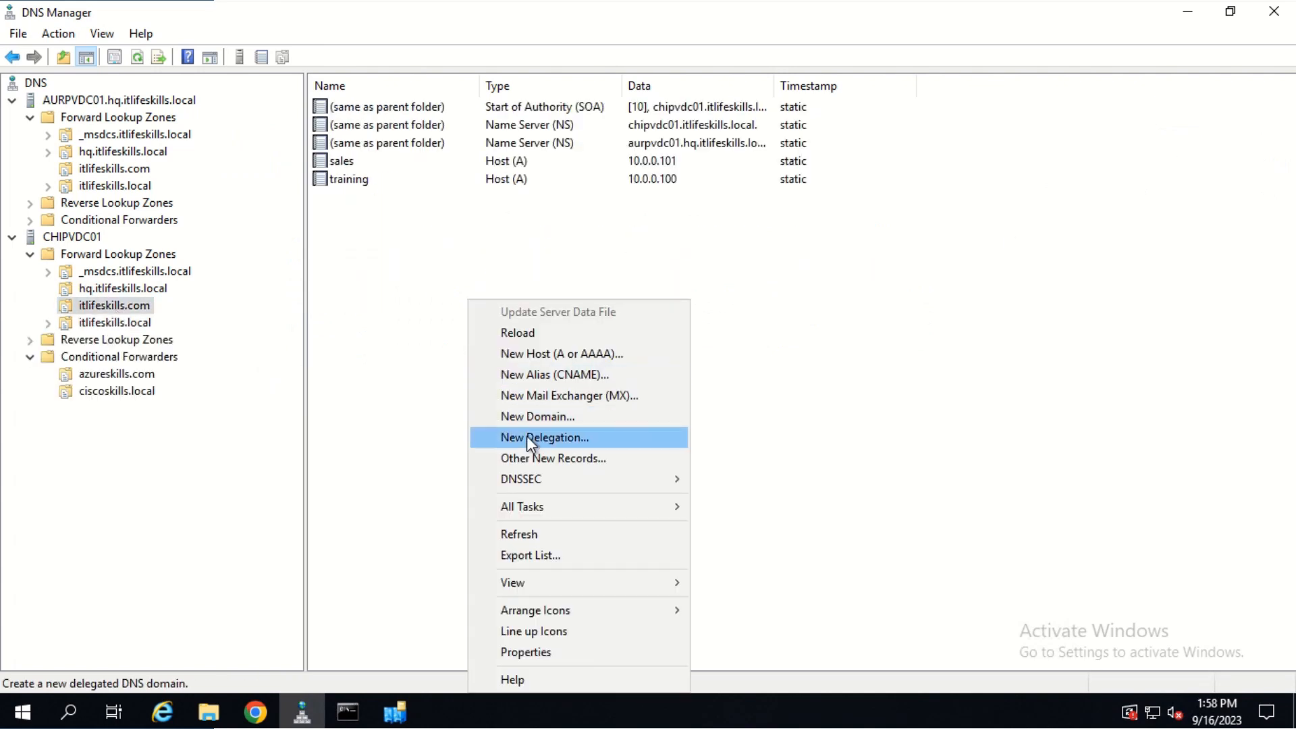
{"action": "left_click", "coordinate": [530, 537]}
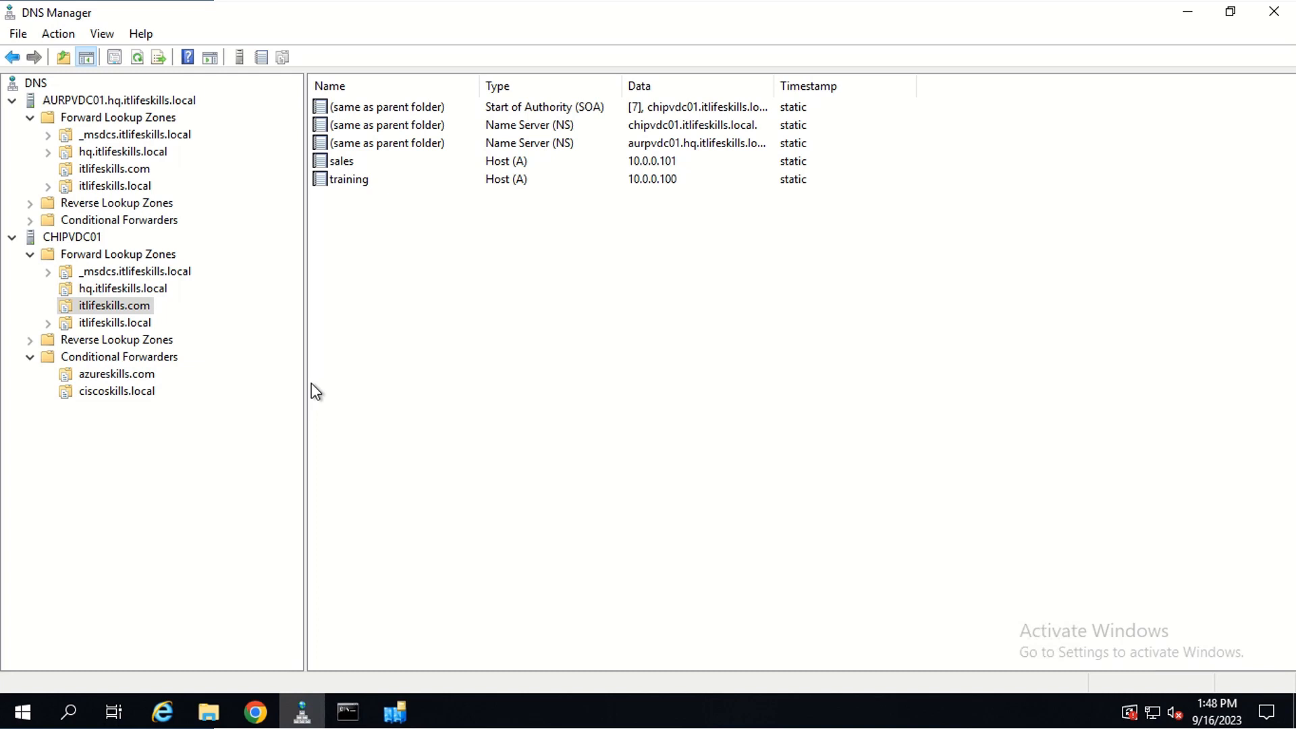
Add a host (A) record named home with IP address 10.0.0.102 to CHIPVDC01's itlifeskills.com zone.
{"action": "right_click", "coordinate": [147, 309]}
{"action": "left_click", "coordinate": [254, 365]}
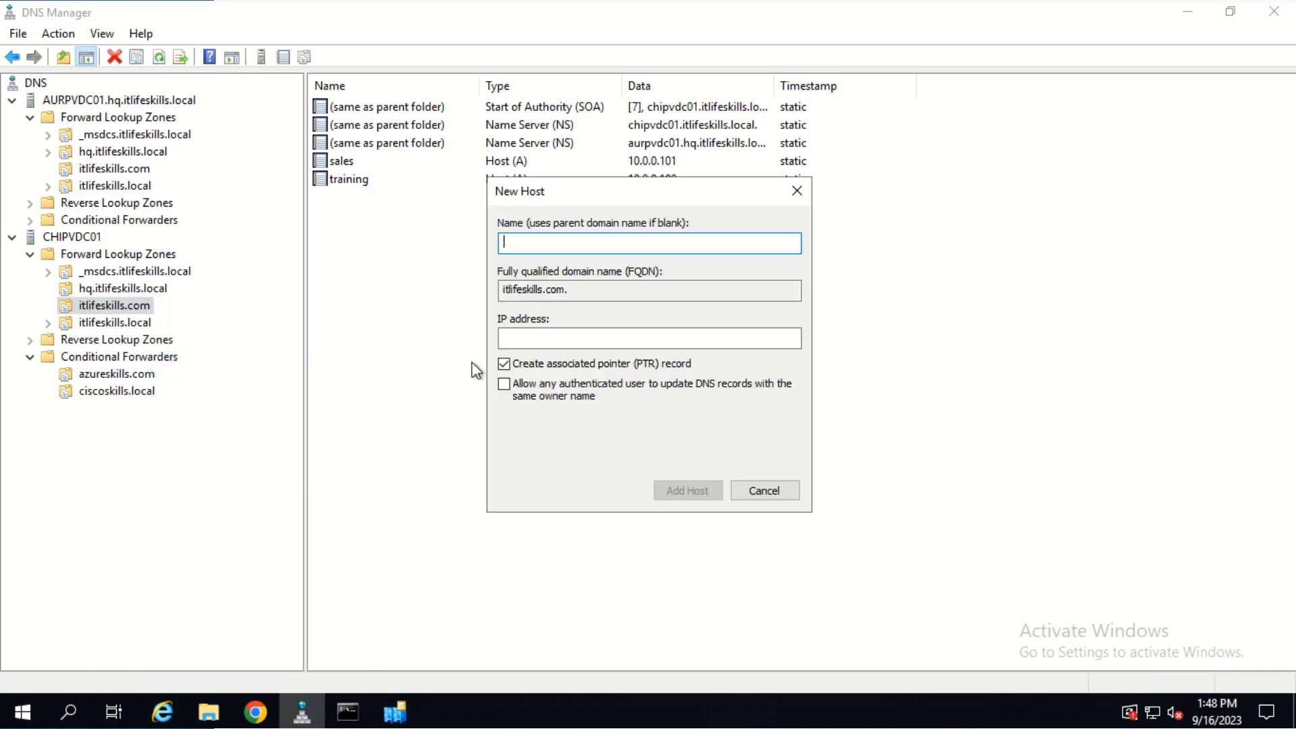
{"action": "type", "text": "home"}
{"action": "left_click", "coordinate": [549, 336]}
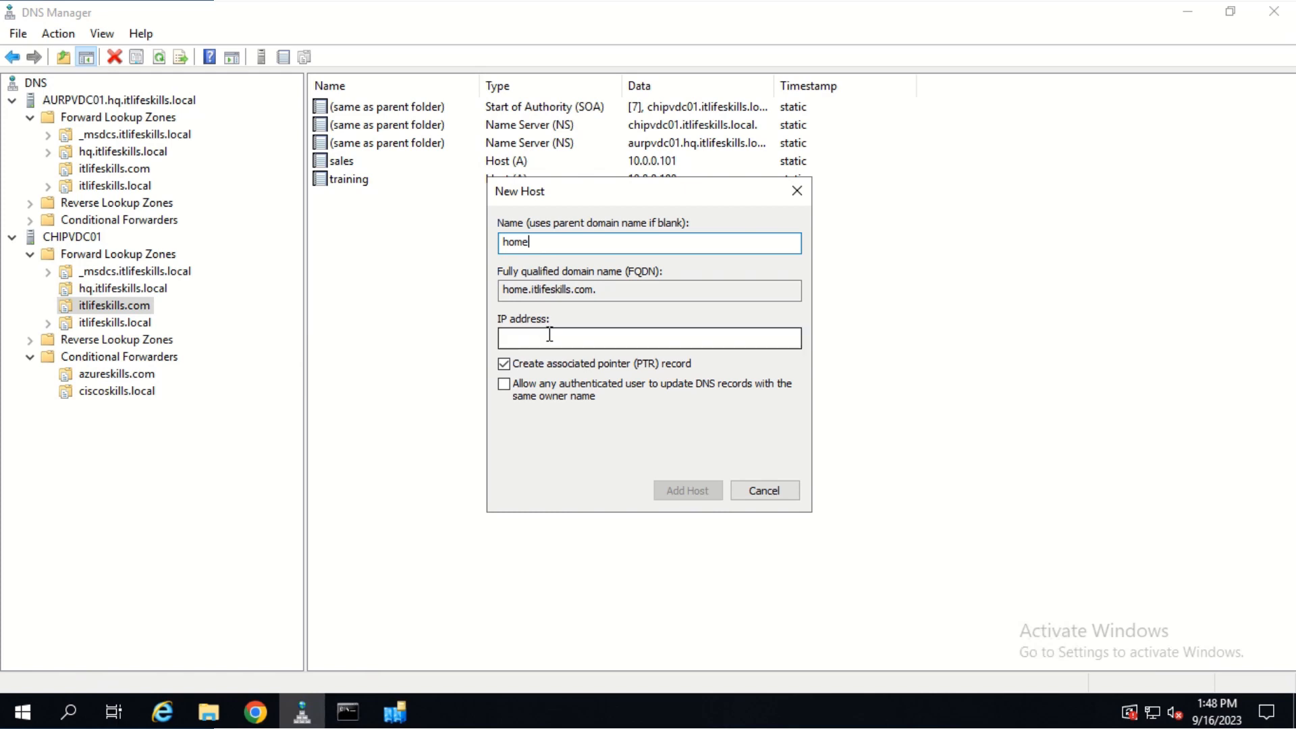
{"action": "type", "text": "10.0"}
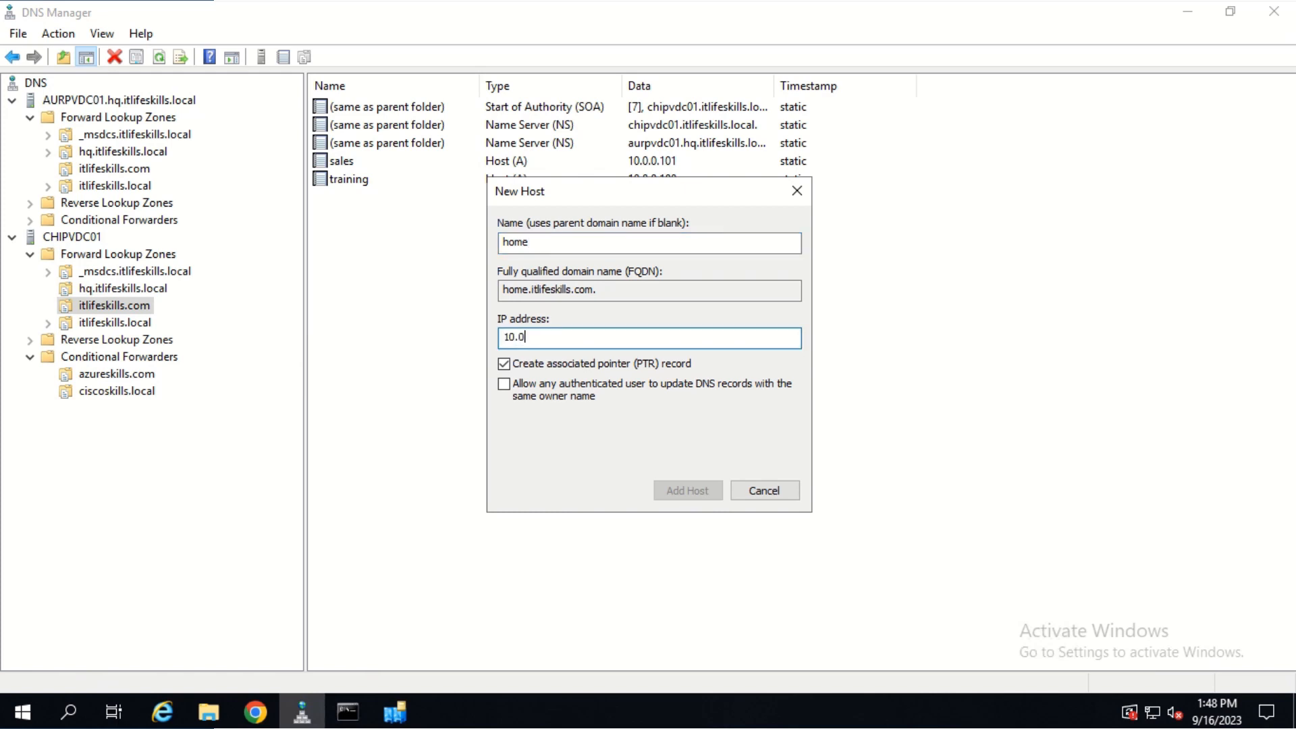
{"action": "type", "text": ".0.102"}
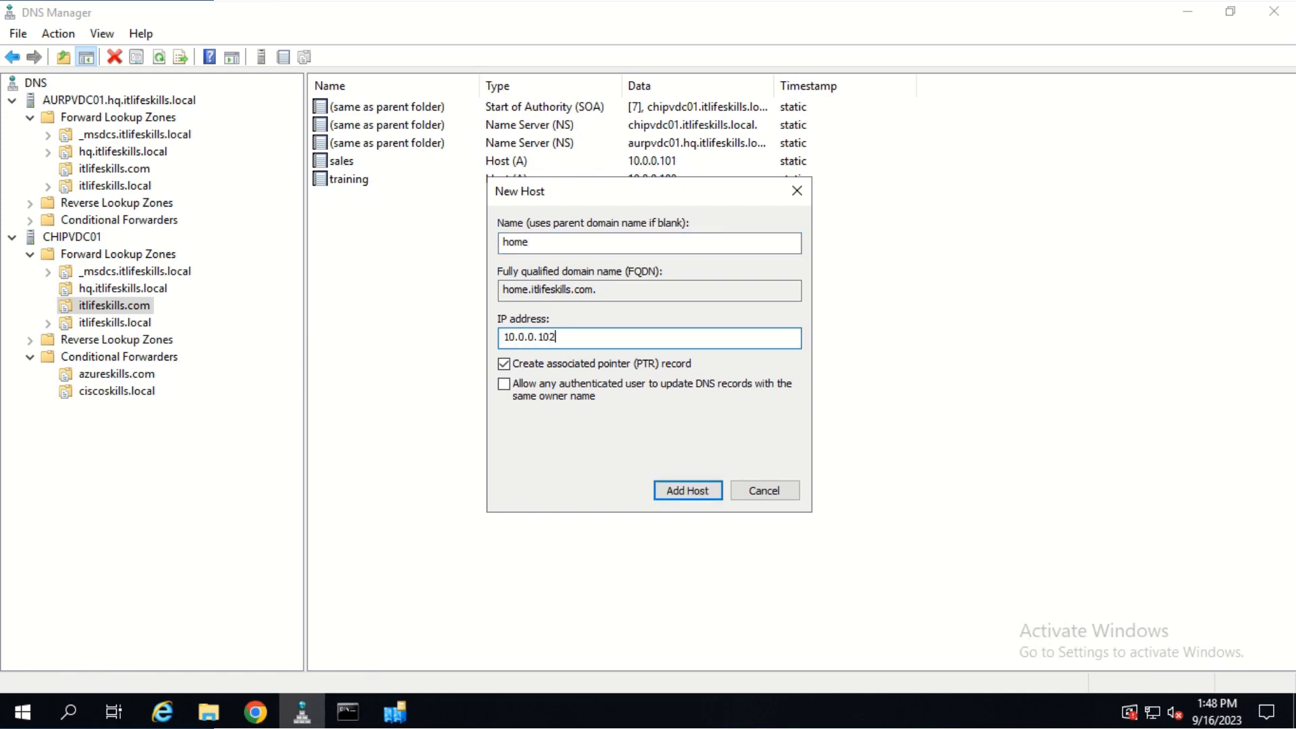
{"action": "left_click", "coordinate": [671, 493]}
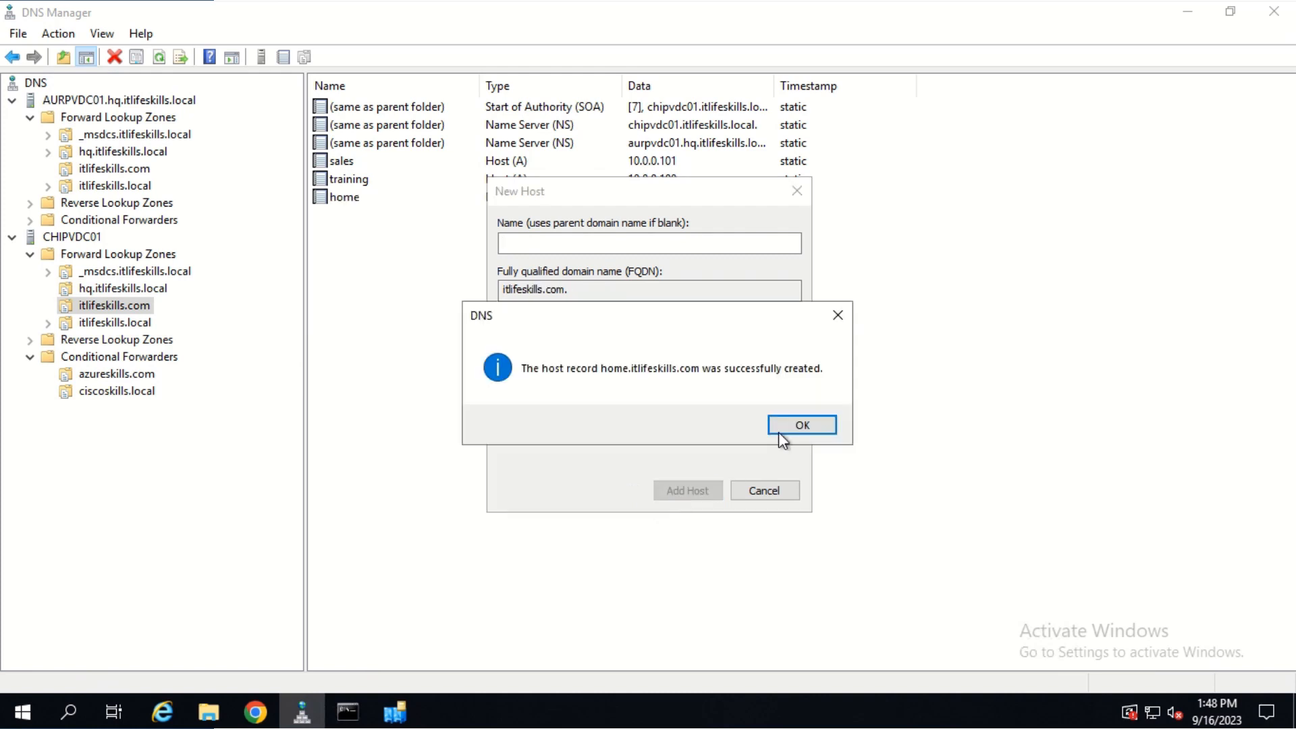
{"action": "left_click", "coordinate": [797, 425]}
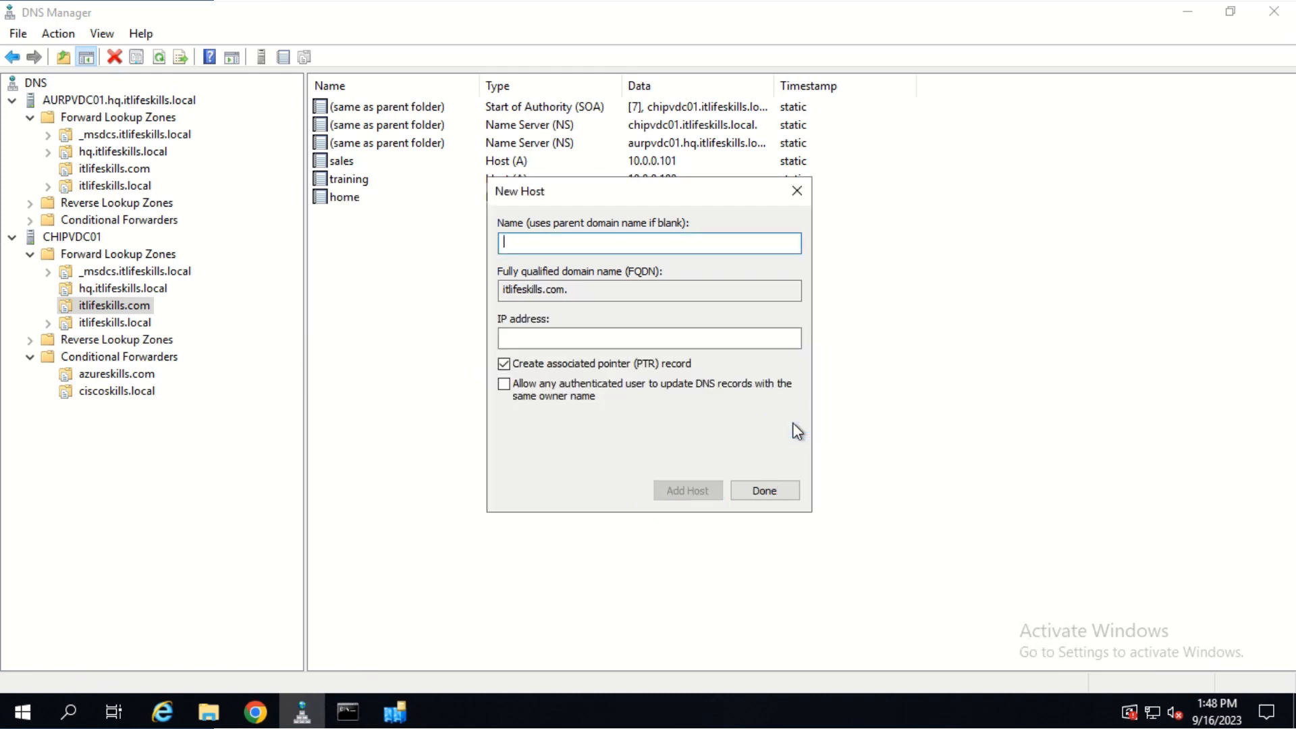
{"action": "left_click", "coordinate": [765, 491]}
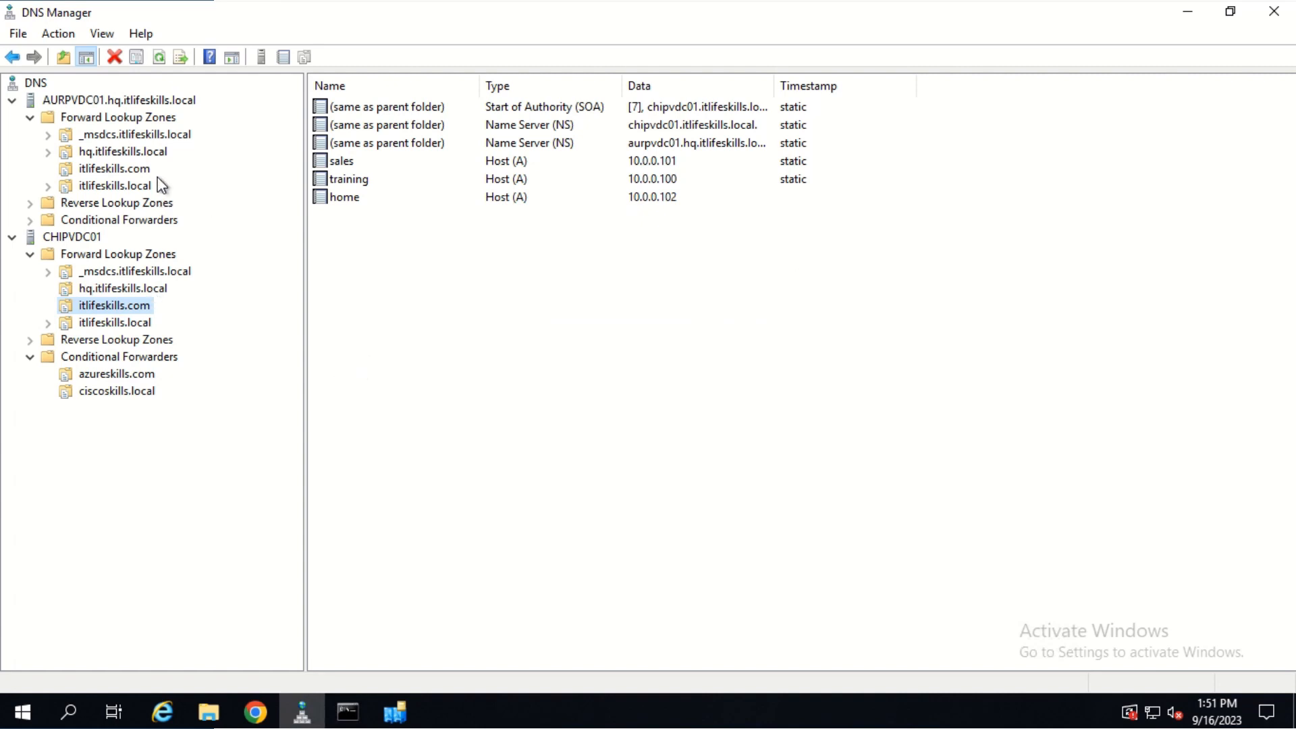
Refresh the itlifeskills.com zone on AURPVDC01 and select its home host record.
{"action": "left_click", "coordinate": [137, 170]}
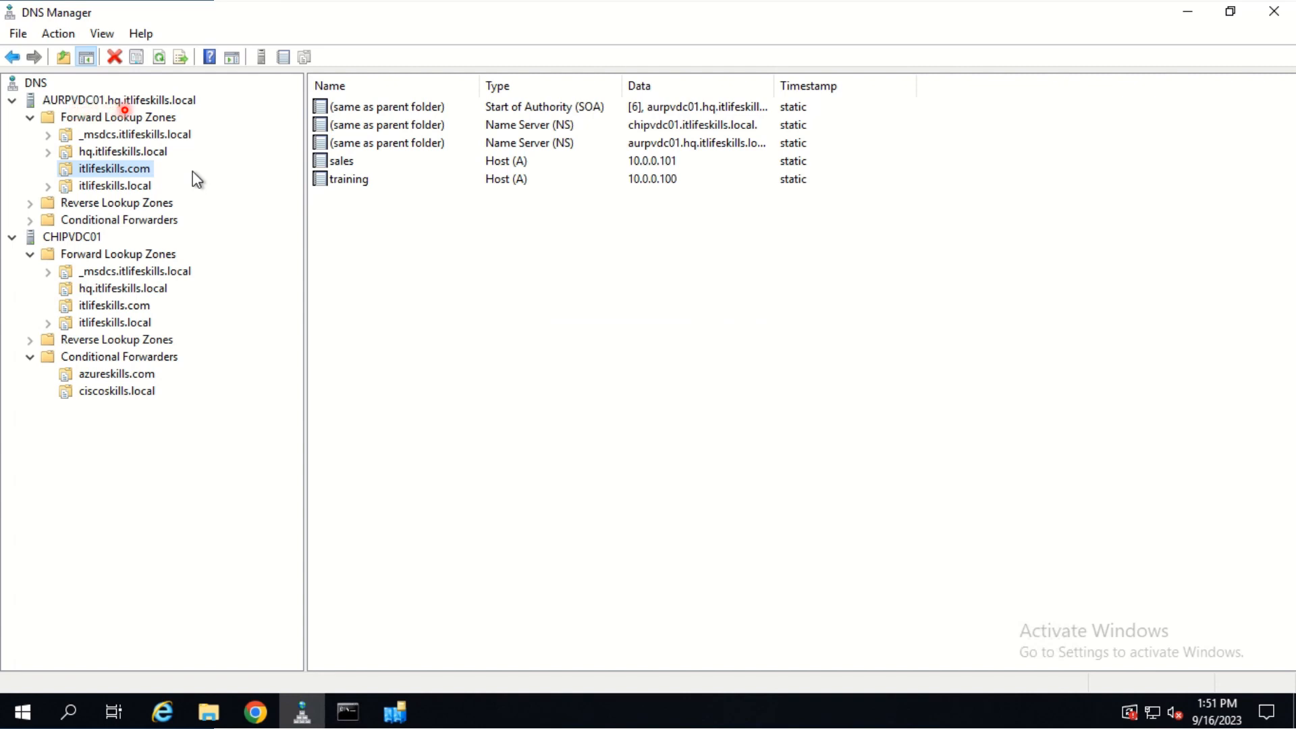
{"action": "right_click", "coordinate": [147, 166]}
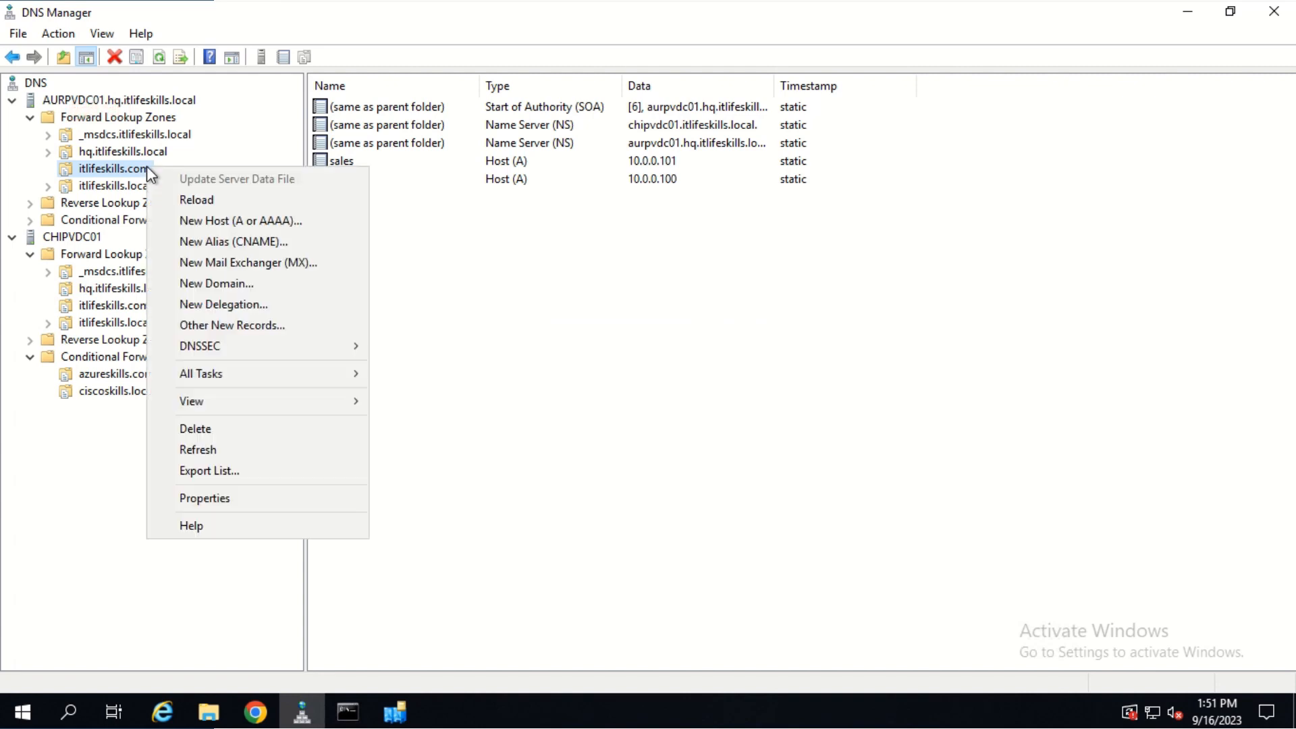
{"action": "left_click", "coordinate": [211, 450]}
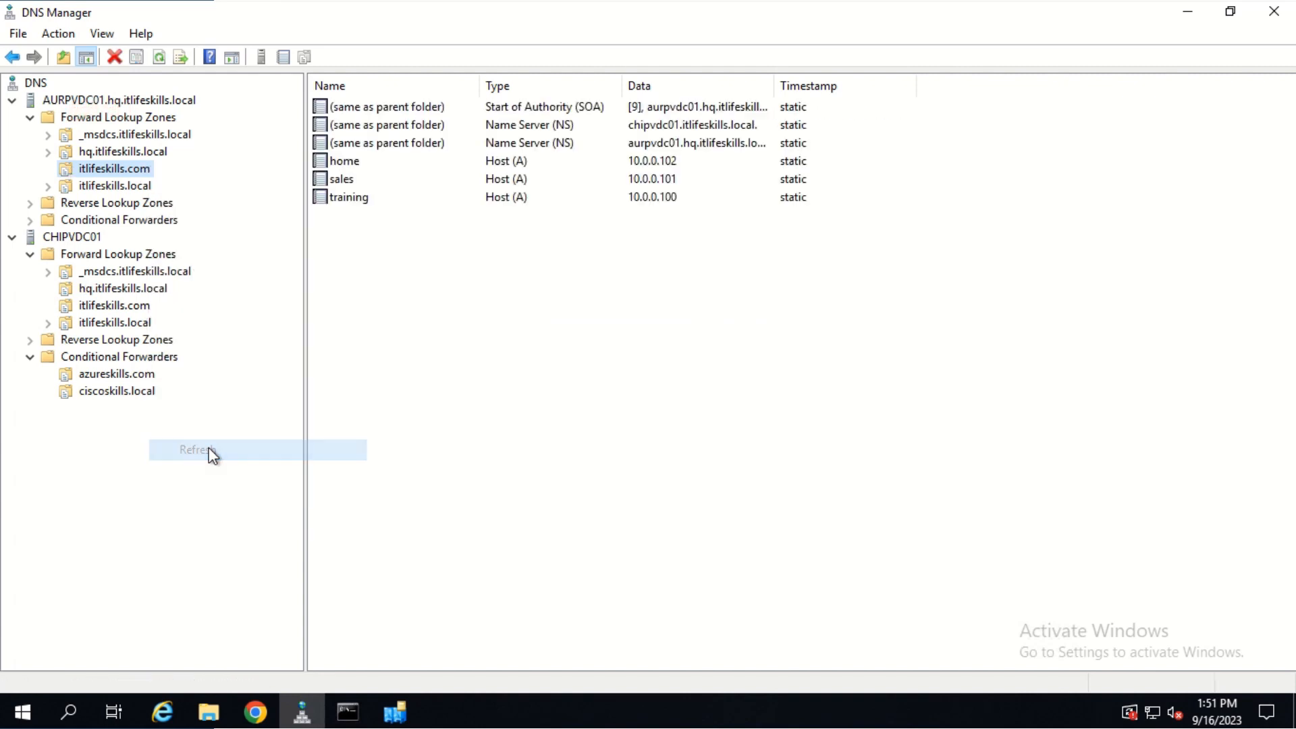
{"action": "left_click", "coordinate": [352, 164]}
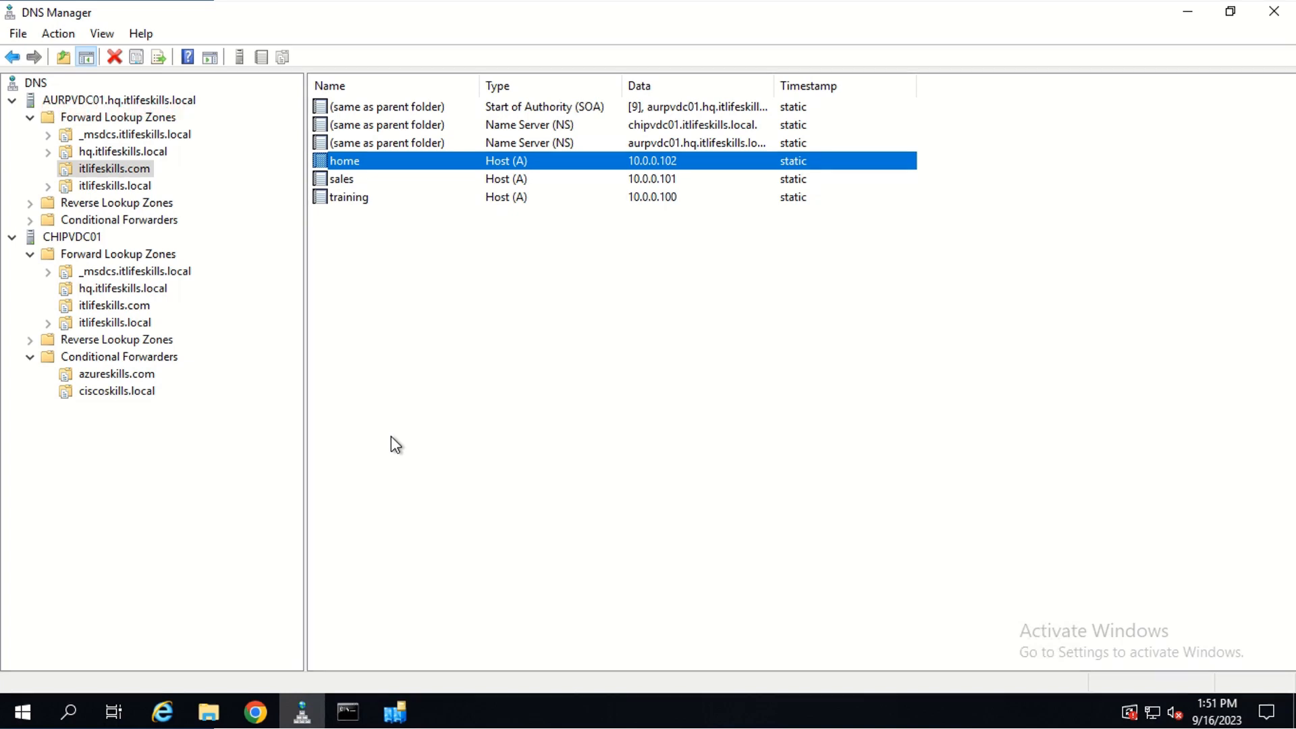
Delete the home host (A) record from the itlifeskills.com zone on AURPVDC01.
{"action": "right_click", "coordinate": [350, 165]}
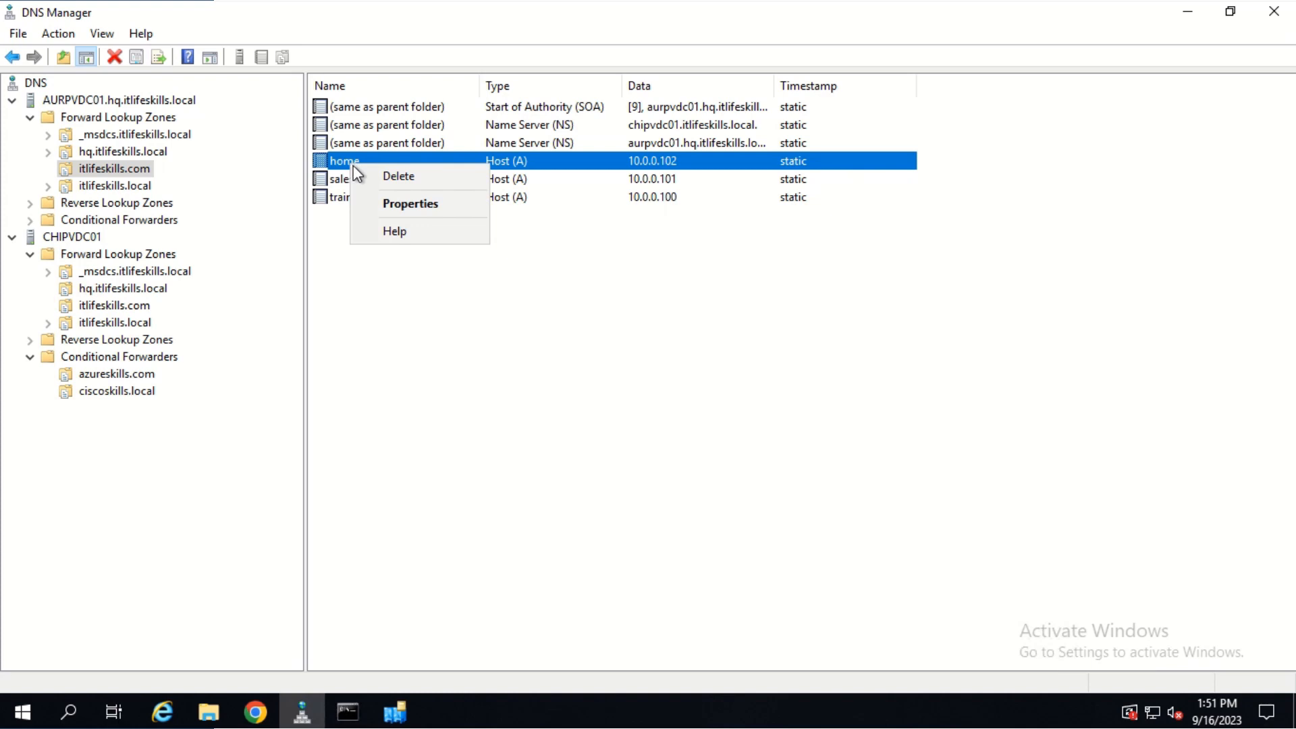
{"action": "left_click", "coordinate": [380, 176]}
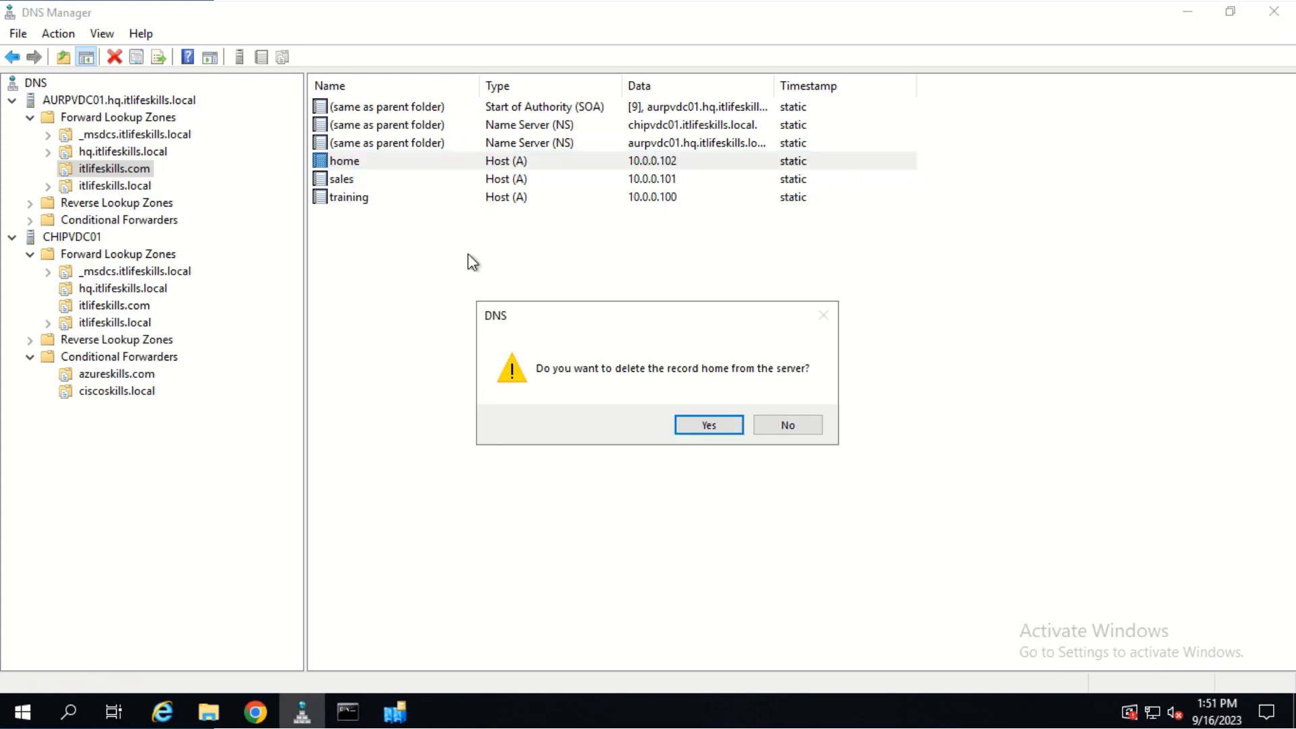
{"action": "left_click", "coordinate": [719, 428]}
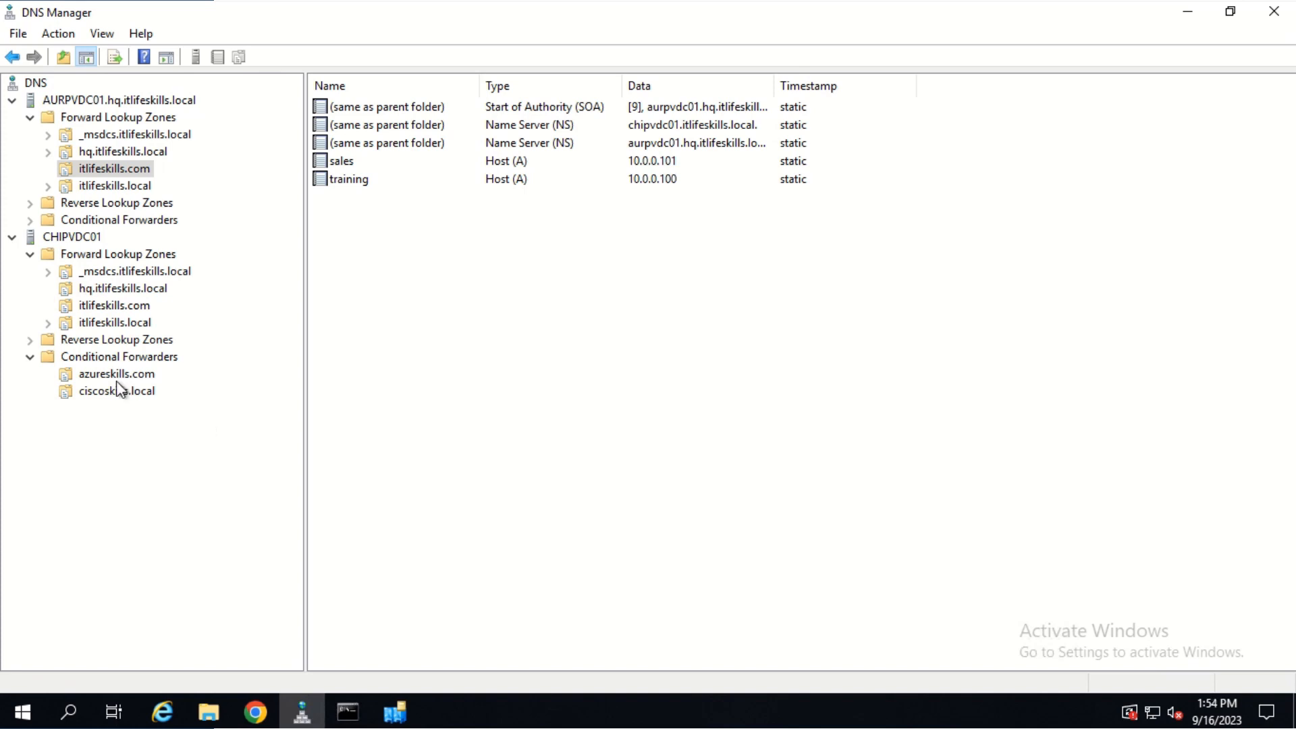
Display the itlifeskills.com zone on CHIPVDC01 and refresh its record list to check that the home record's deletion replicated.
{"action": "left_click", "coordinate": [120, 307]}
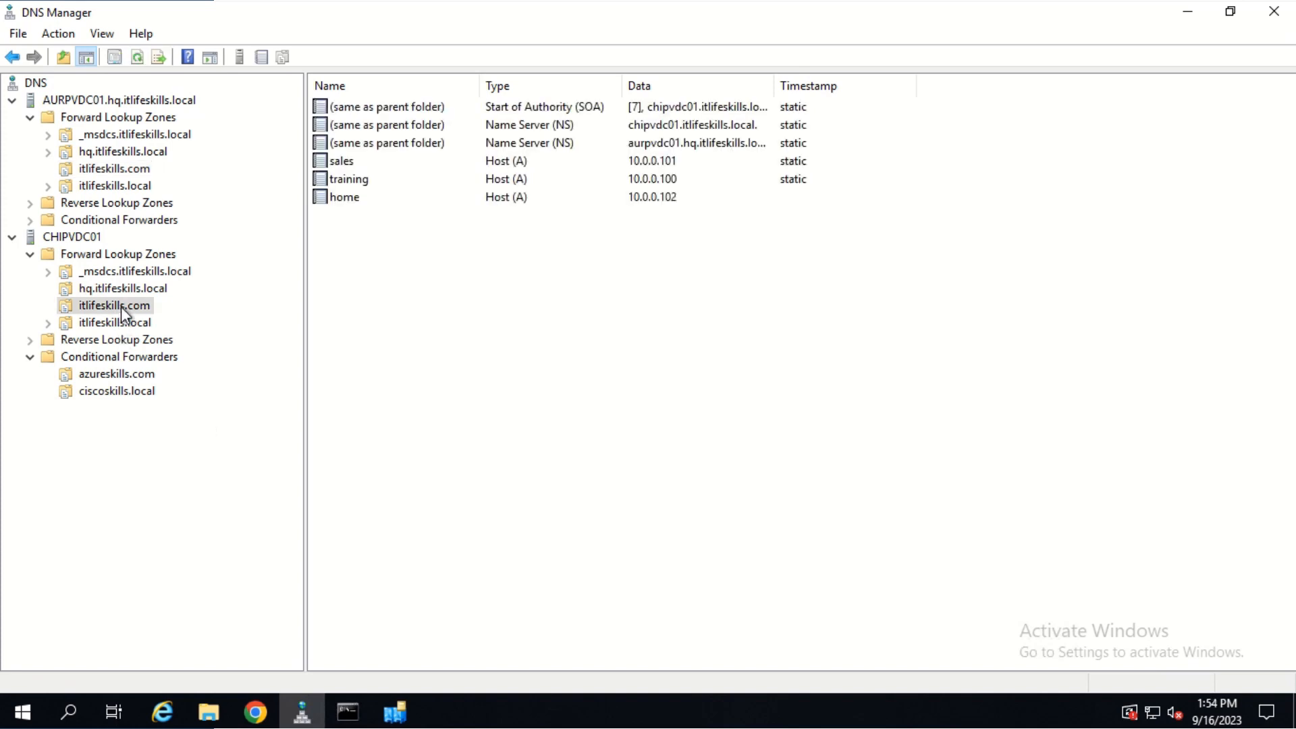
{"action": "right_click", "coordinate": [476, 346]}
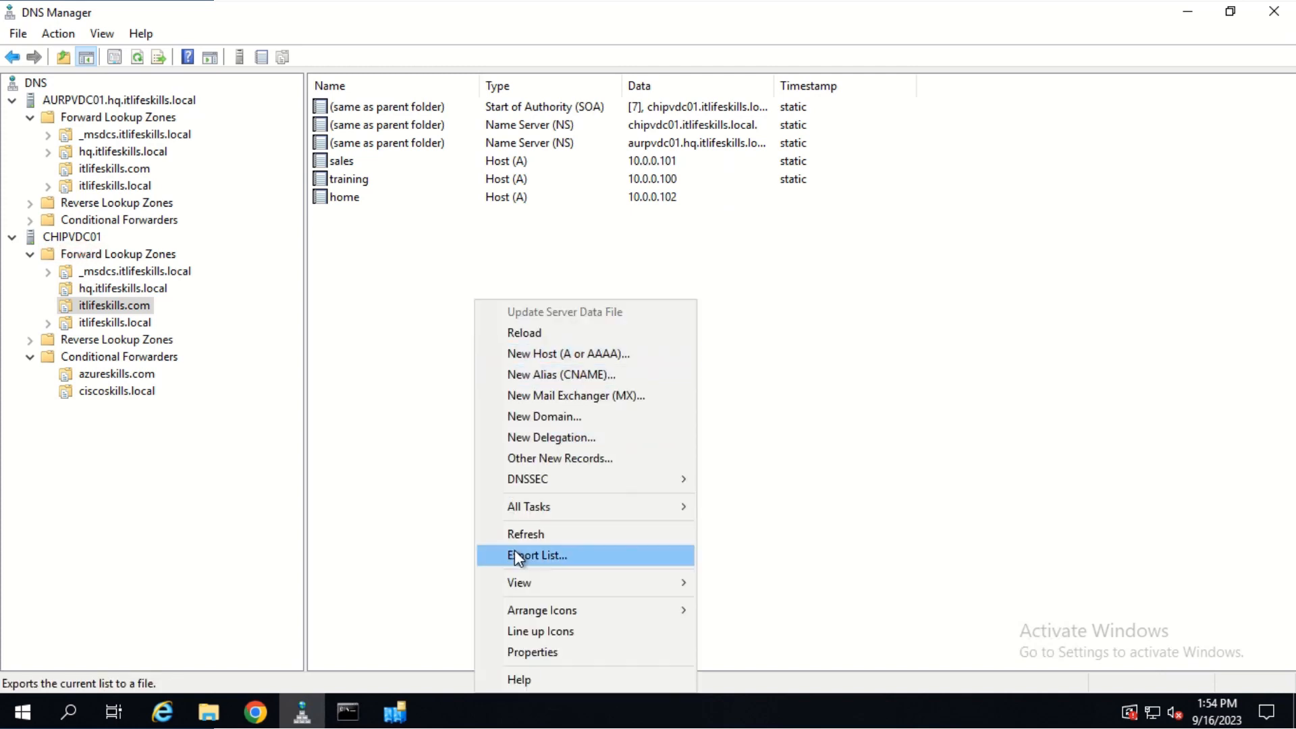
{"action": "left_click", "coordinate": [525, 533]}
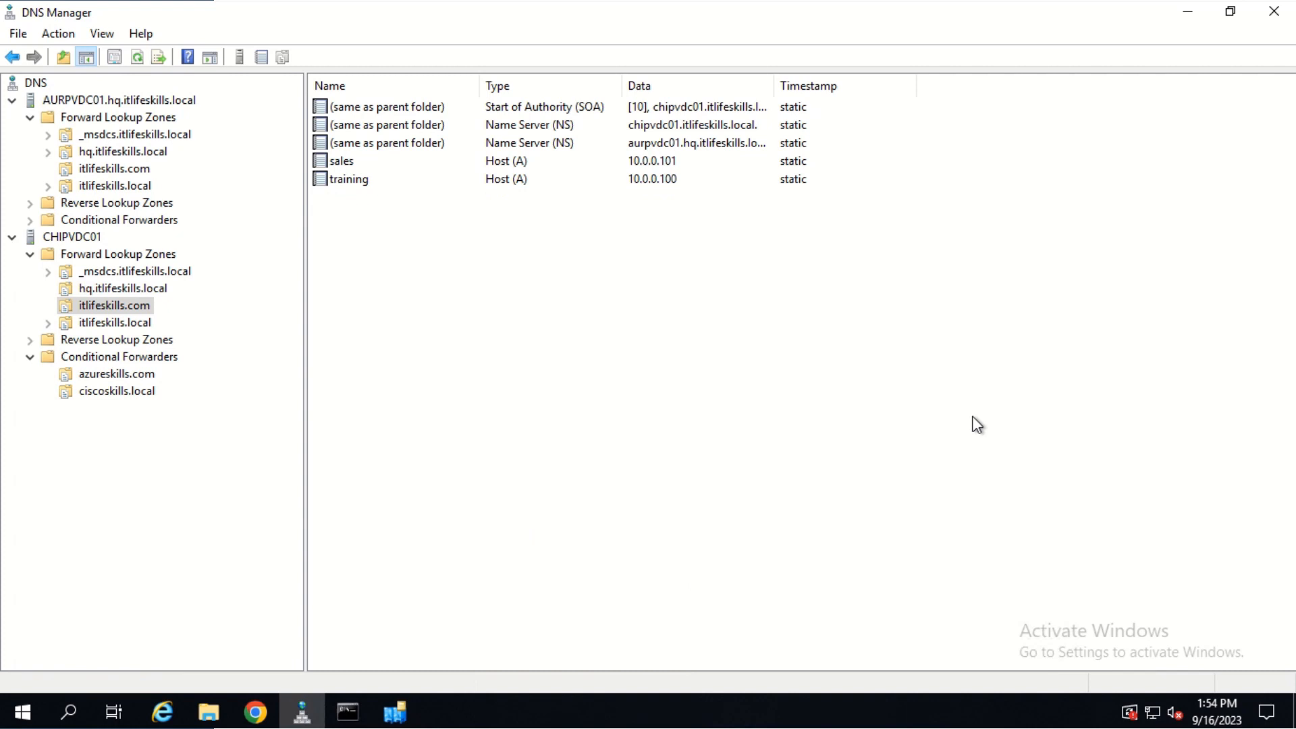